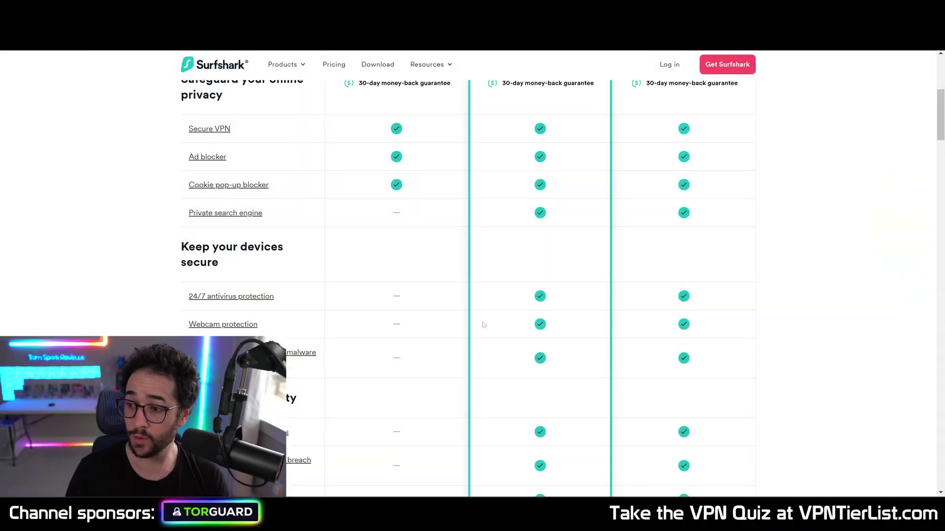
Browse the TorGuard order page and set the product group to Anonymous Proxy
{"action": "scroll", "coordinate": [484, 325], "scroll_direction": "up", "scroll_amount": 10}
{"action": "scroll", "coordinate": [640, 305], "scroll_direction": "down", "scroll_amount": 2}
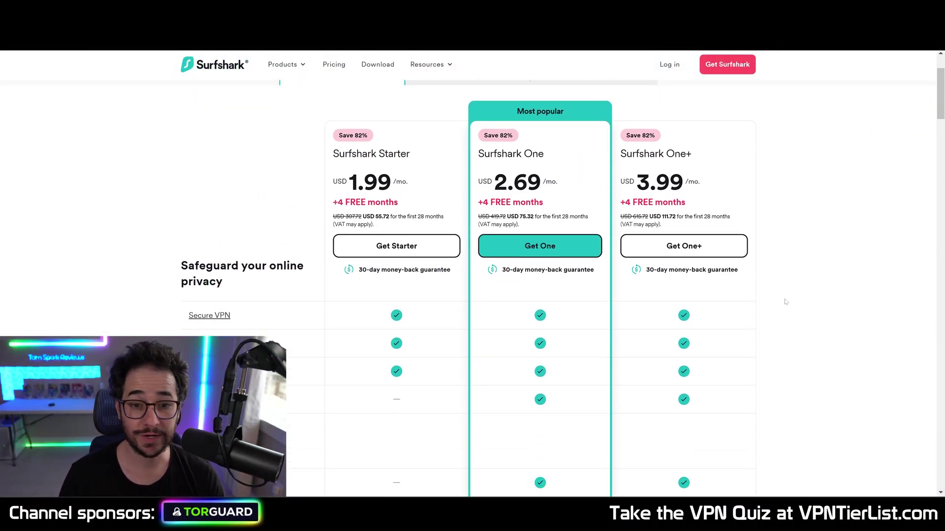
{"action": "scroll", "coordinate": [678, 146], "scroll_direction": "down", "scroll_amount": 1}
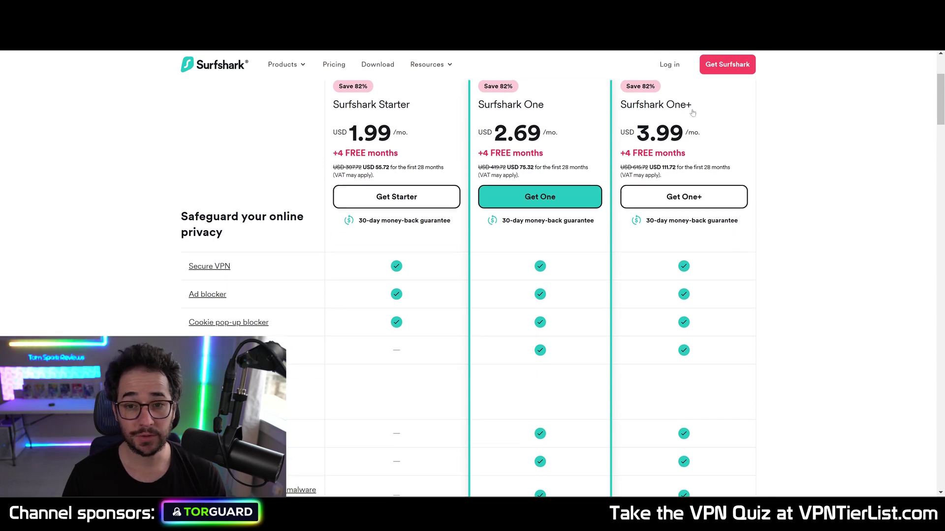
{"action": "scroll", "coordinate": [719, 117], "scroll_direction": "down", "scroll_amount": 2}
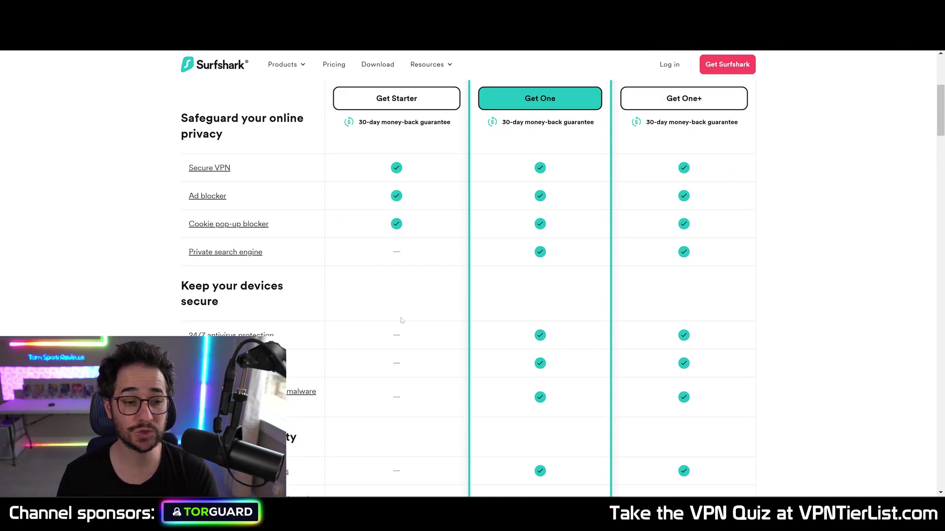
{"action": "scroll", "coordinate": [295, 368], "scroll_direction": "down", "scroll_amount": 5}
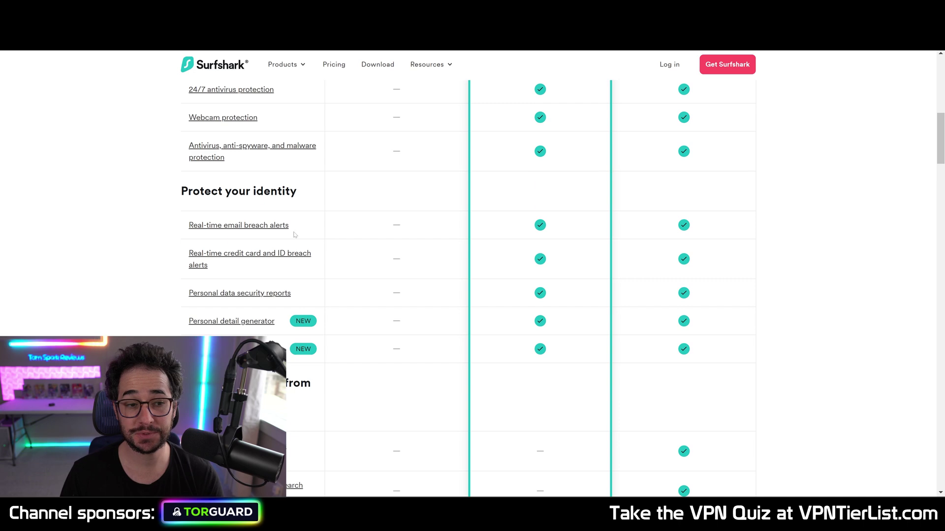
{"action": "scroll", "coordinate": [300, 242], "scroll_direction": "down", "scroll_amount": 3}
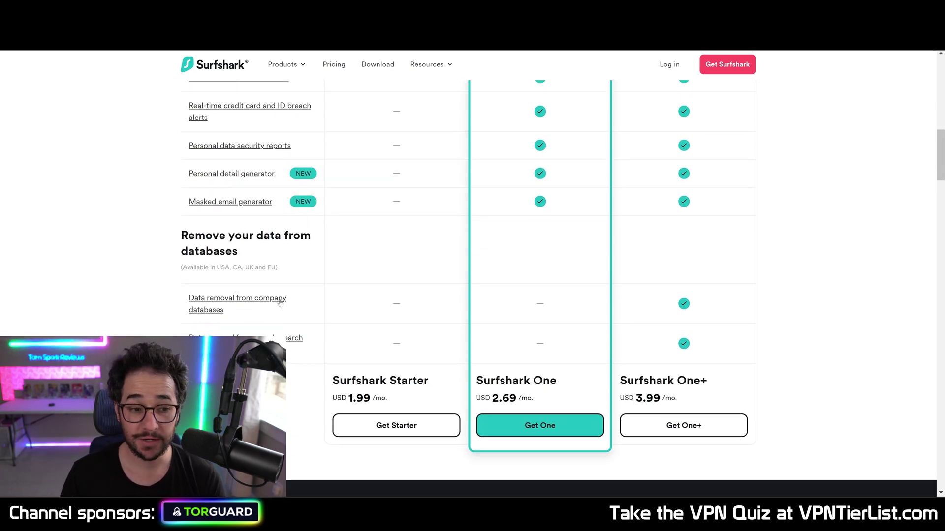
{"action": "scroll", "coordinate": [710, 353], "scroll_direction": "up", "scroll_amount": 2}
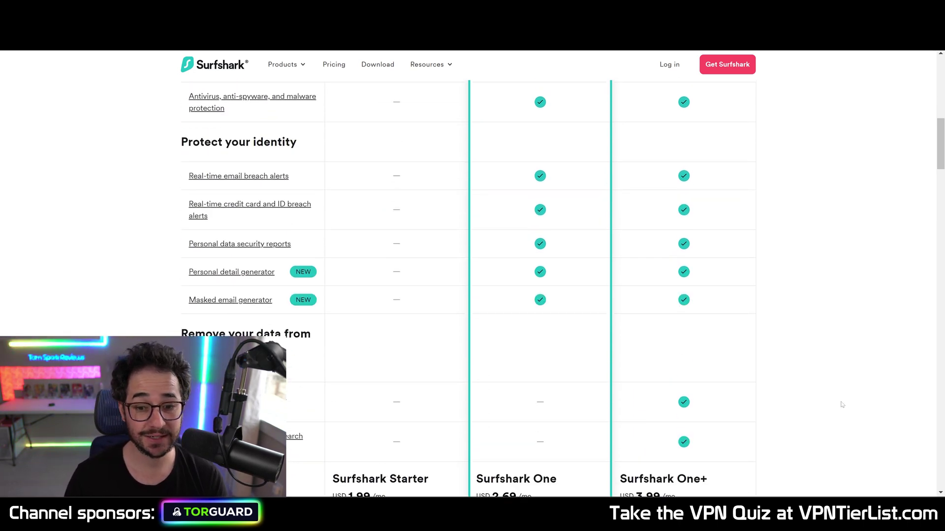
{"action": "scroll", "coordinate": [709, 349], "scroll_direction": "up", "scroll_amount": 10}
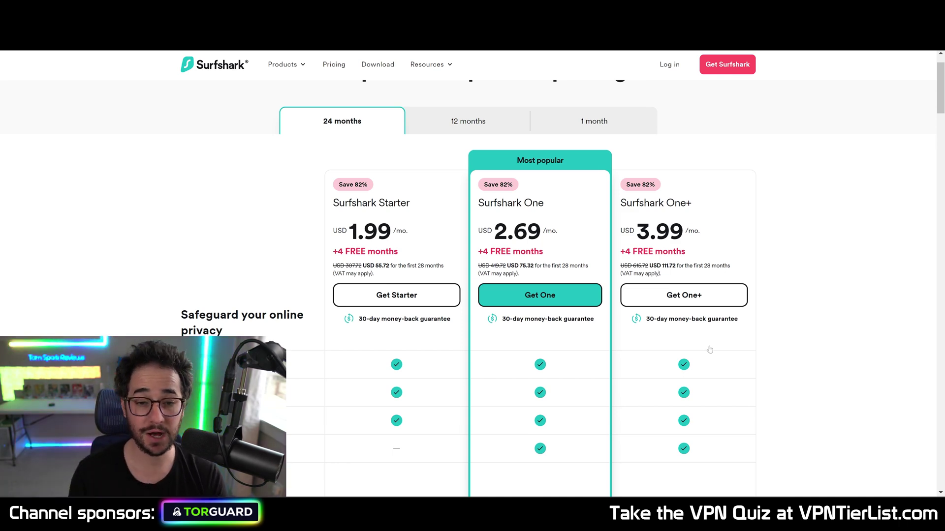
{"action": "scroll", "coordinate": [709, 349], "scroll_direction": "down", "scroll_amount": 10}
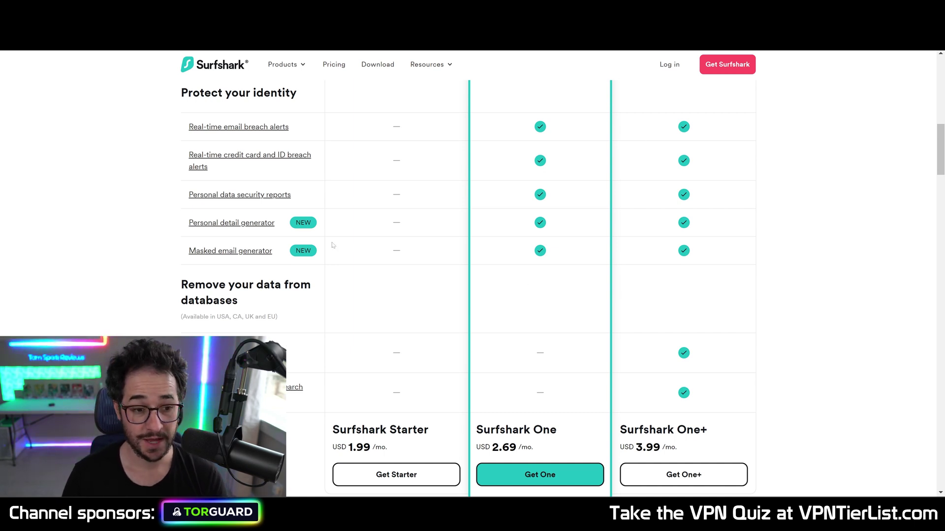
{"action": "scroll", "coordinate": [696, 372], "scroll_direction": "up", "scroll_amount": 1}
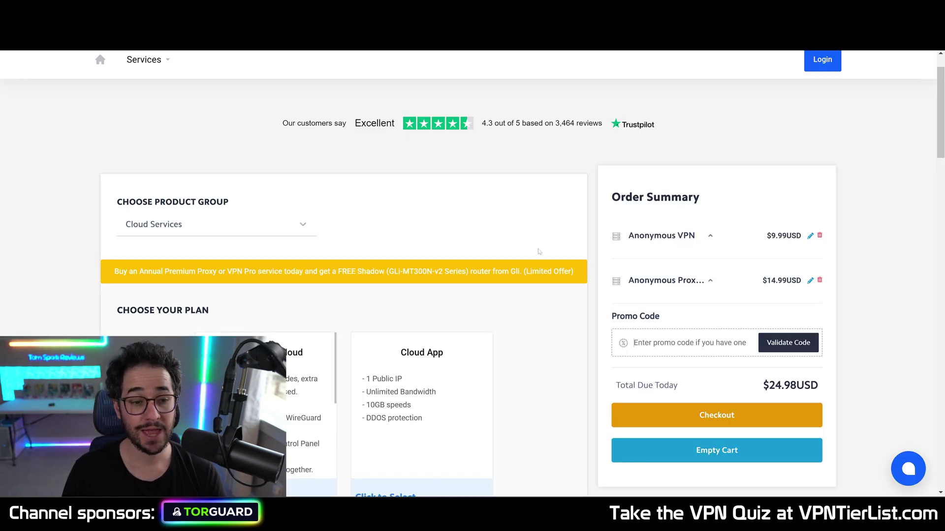
{"action": "scroll", "coordinate": [402, 215], "scroll_direction": "down", "scroll_amount": 2}
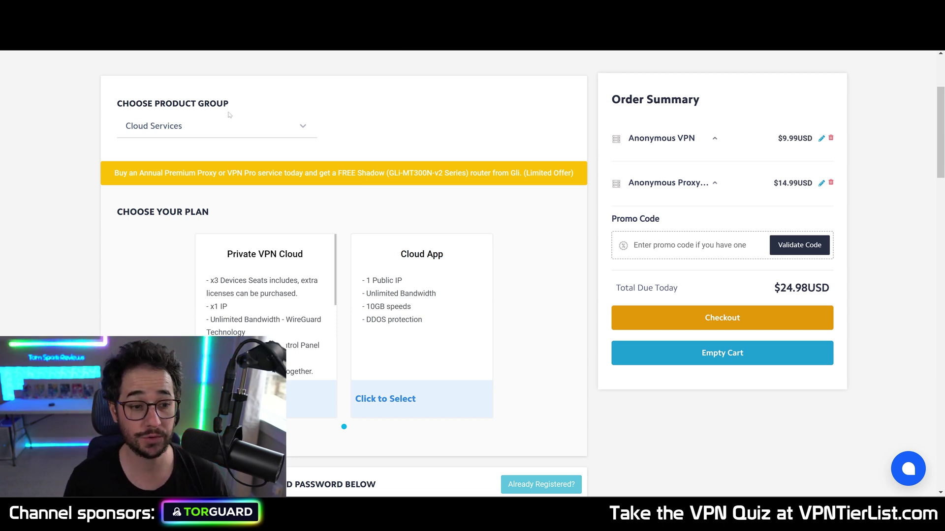
{"action": "left_click", "coordinate": [264, 118]}
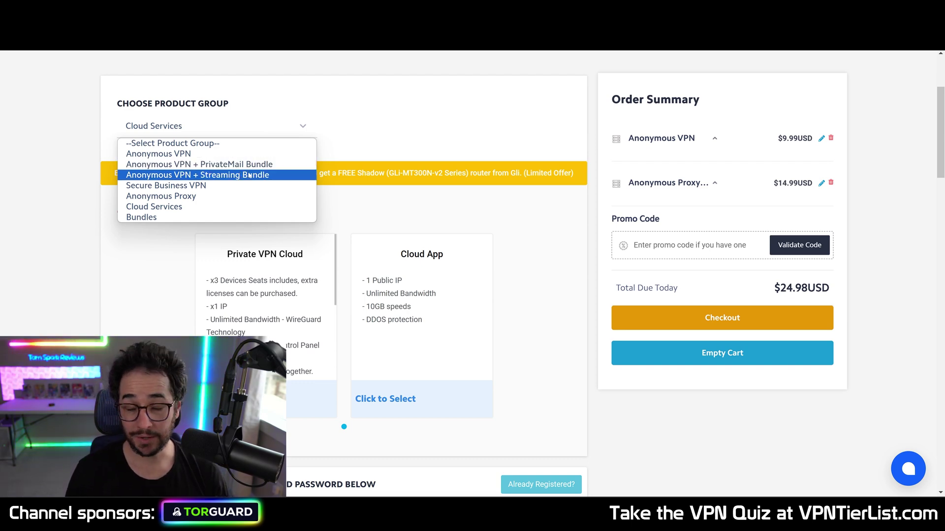
{"action": "left_click", "coordinate": [196, 196]}
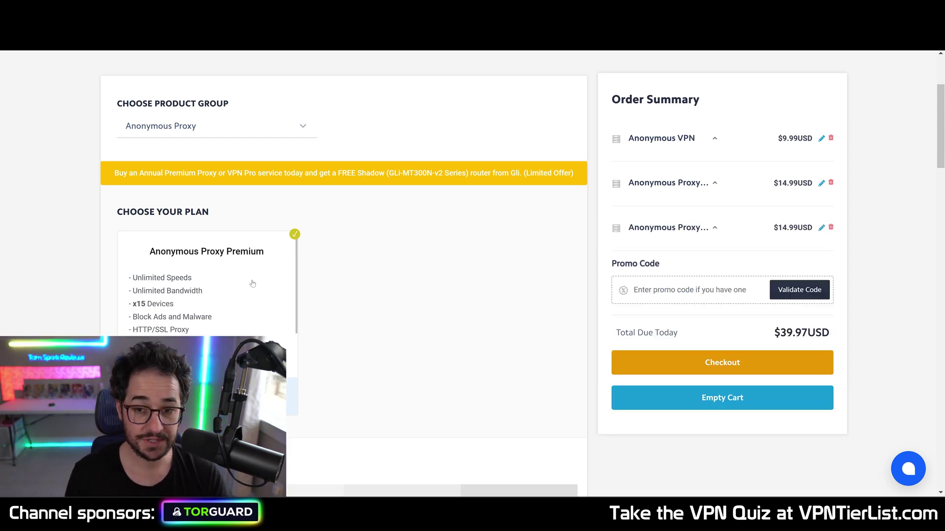
Add the Anonymous VPN Pro plan and validate promo code tomsp for 50% off, totalling $41.46
{"action": "left_click", "coordinate": [236, 126]}
{"action": "left_click", "coordinate": [147, 152]}
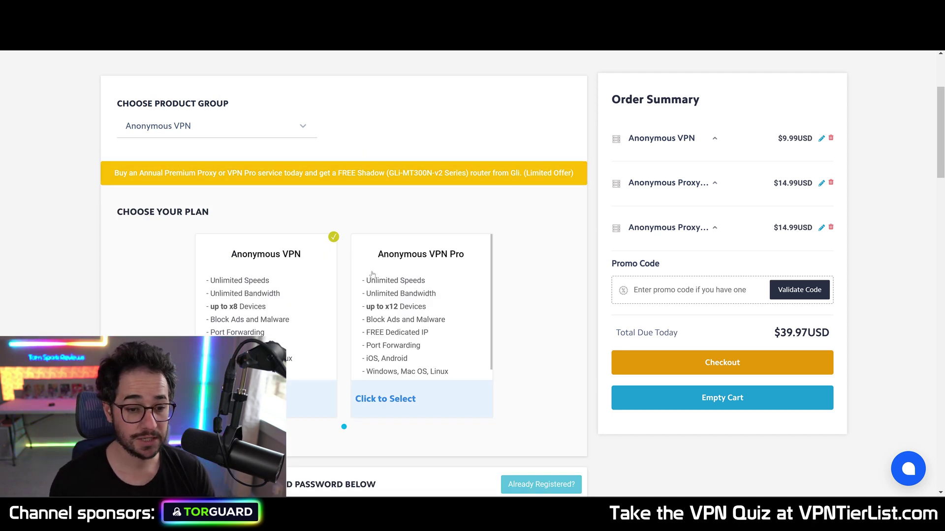
{"action": "scroll", "coordinate": [404, 306], "scroll_direction": "down", "scroll_amount": 1}
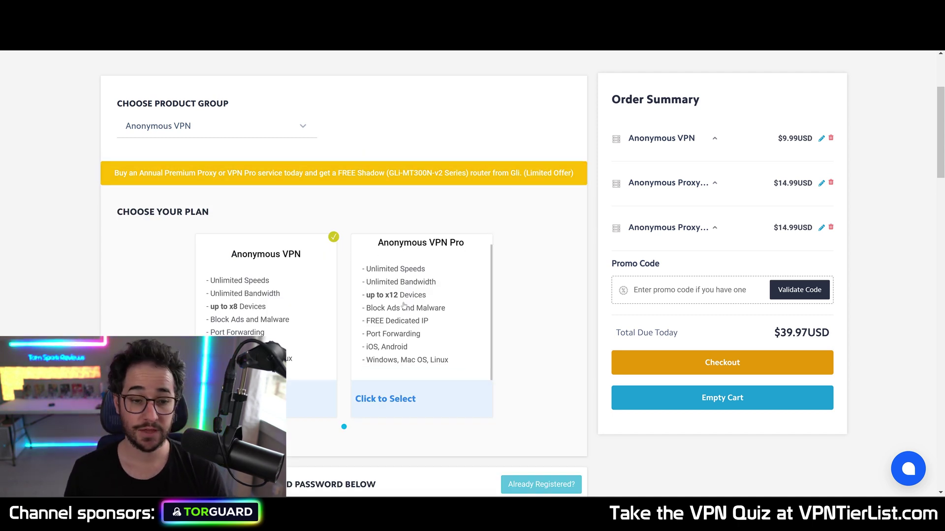
{"action": "left_click", "coordinate": [450, 315]}
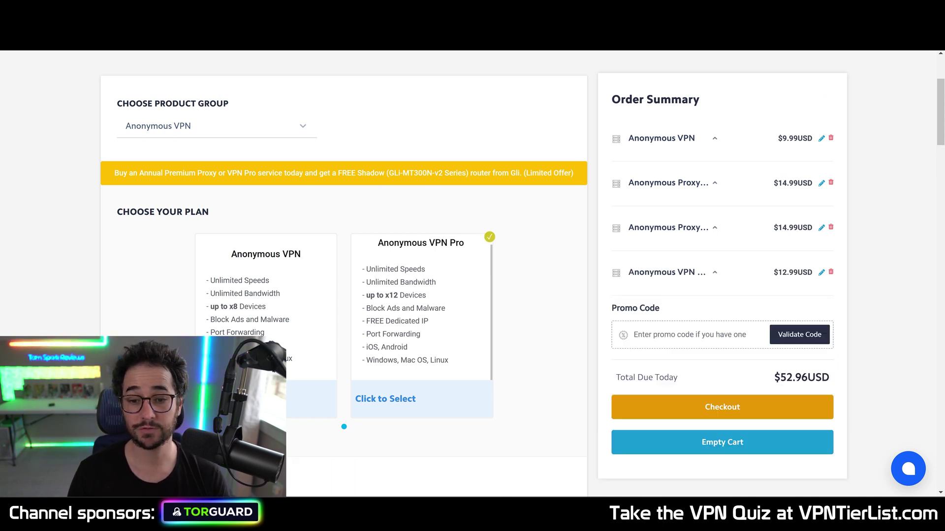
{"action": "type", "text": "tomspark2023"}
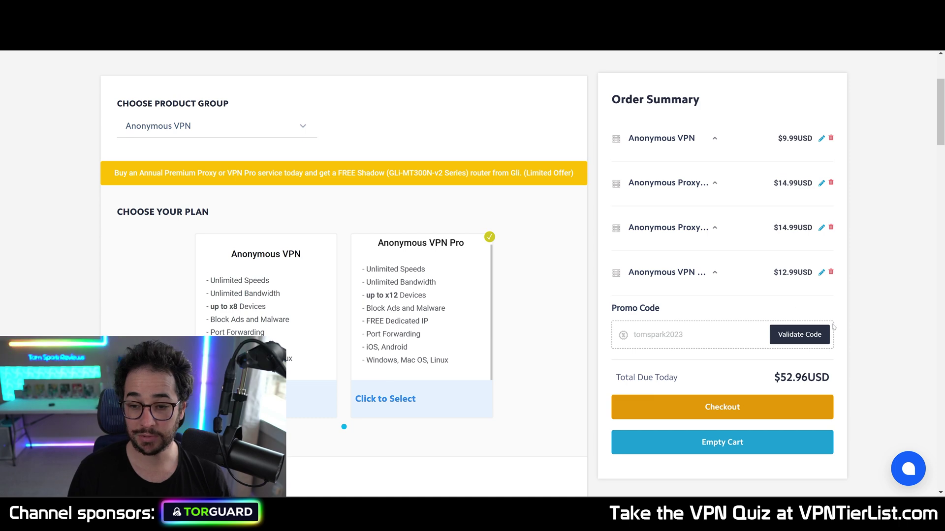
{"action": "left_click", "coordinate": [799, 335]}
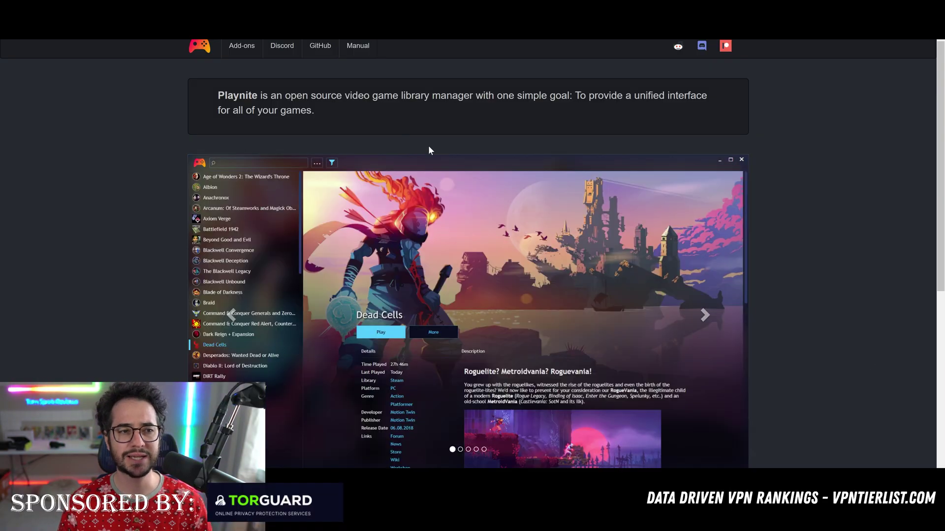
Advance the Playnite screenshot carousel three slides to the desktop library list view
{"action": "scroll", "coordinate": [428, 150], "scroll_direction": "down", "scroll_amount": 1}
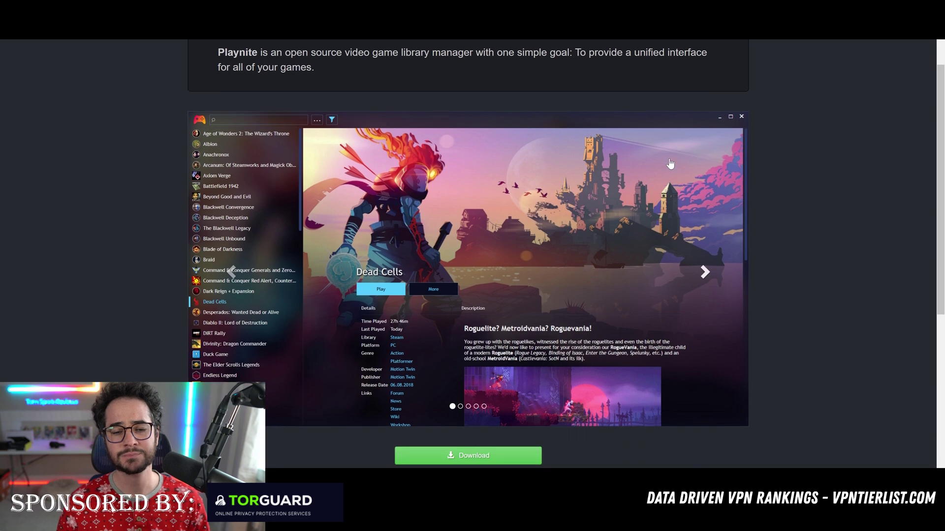
{"action": "scroll", "coordinate": [759, 235], "scroll_direction": "down", "scroll_amount": 2}
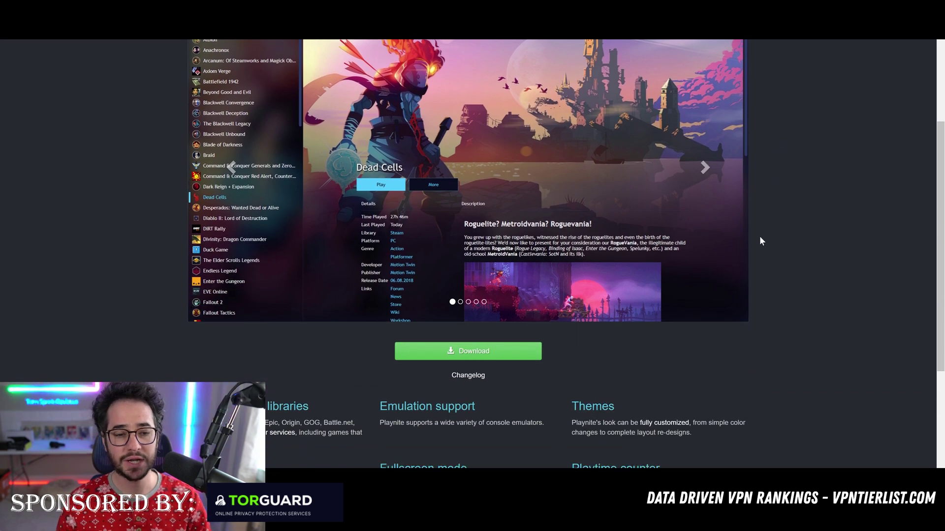
{"action": "scroll", "coordinate": [759, 236], "scroll_direction": "down", "scroll_amount": 3}
{"action": "scroll", "coordinate": [751, 216], "scroll_direction": "down", "scroll_amount": 1}
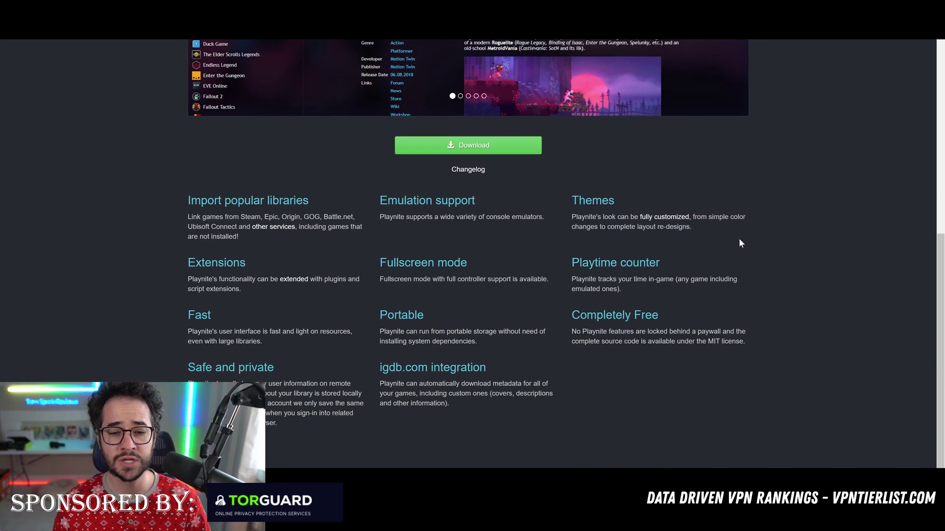
{"action": "scroll", "coordinate": [506, 257], "scroll_direction": "up", "scroll_amount": 5}
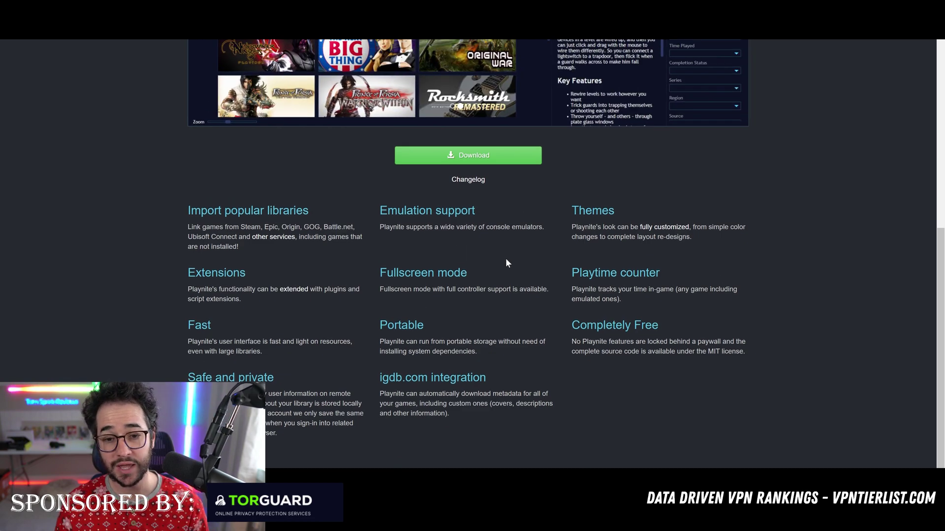
{"action": "scroll", "coordinate": [791, 269], "scroll_direction": "up", "scroll_amount": 1}
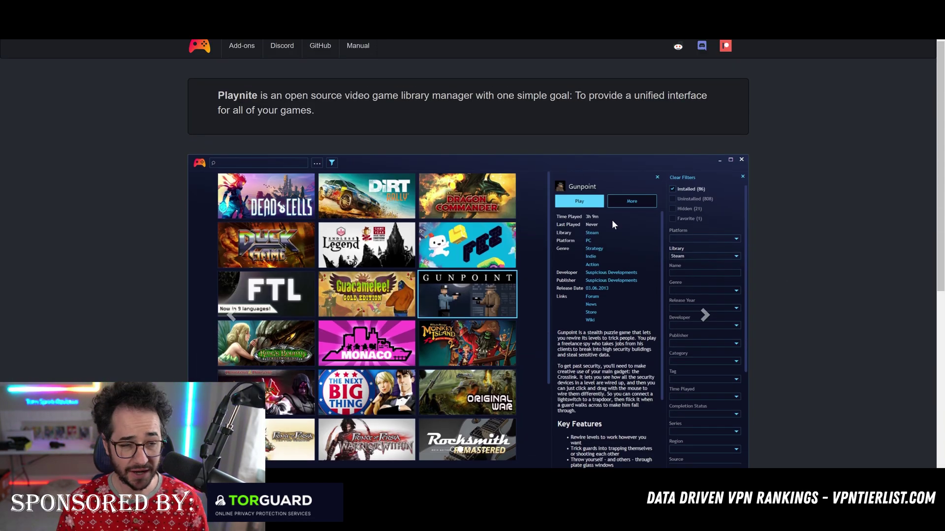
{"action": "scroll", "coordinate": [559, 149], "scroll_direction": "down", "scroll_amount": 1}
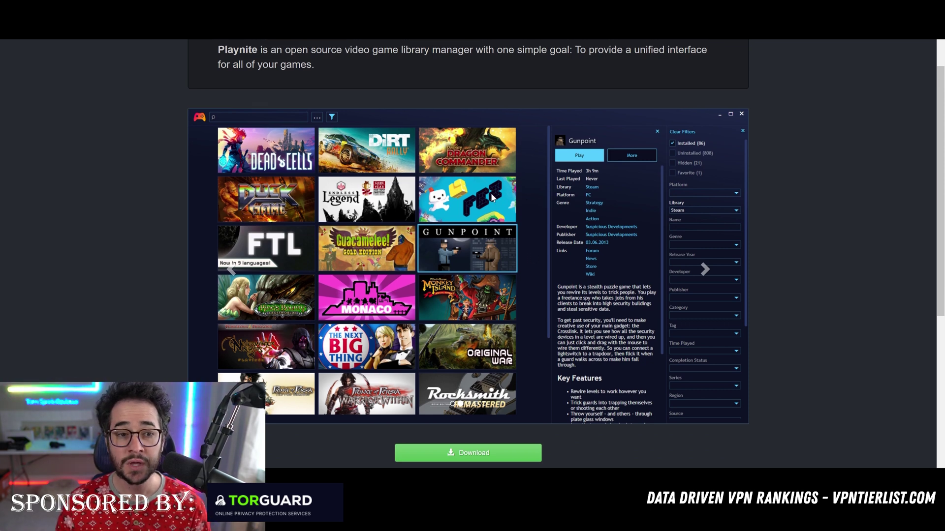
{"action": "scroll", "coordinate": [470, 188], "scroll_direction": "up", "scroll_amount": 1}
{"action": "scroll", "coordinate": [563, 251], "scroll_direction": "down", "scroll_amount": 2}
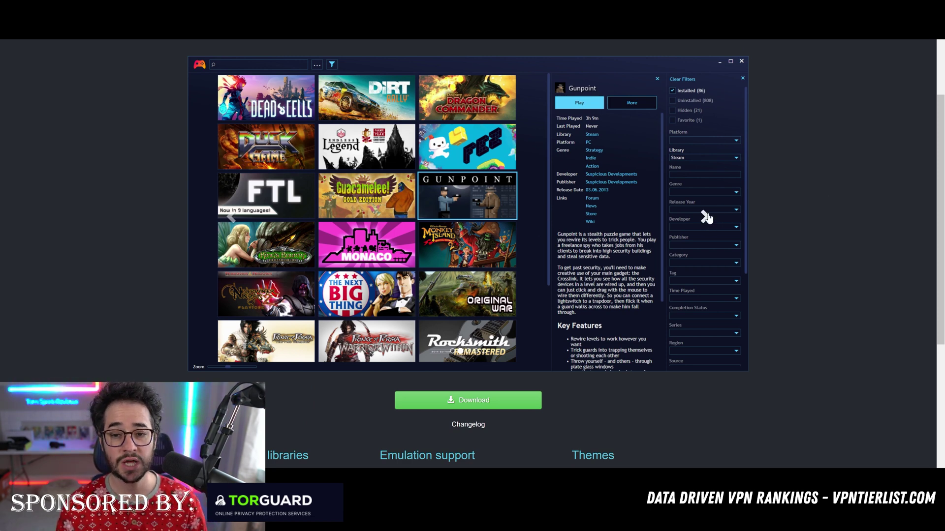
{"action": "left_click", "coordinate": [705, 214]}
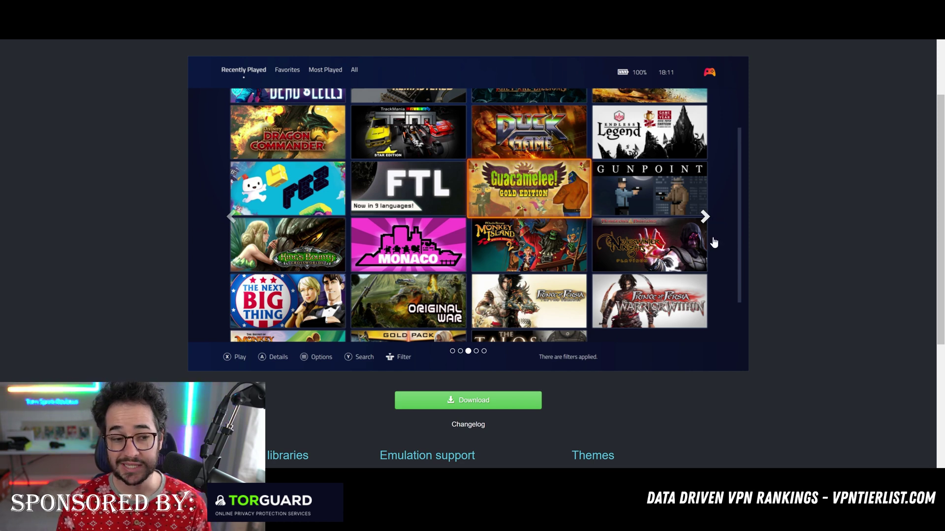
{"action": "left_click", "coordinate": [705, 217]}
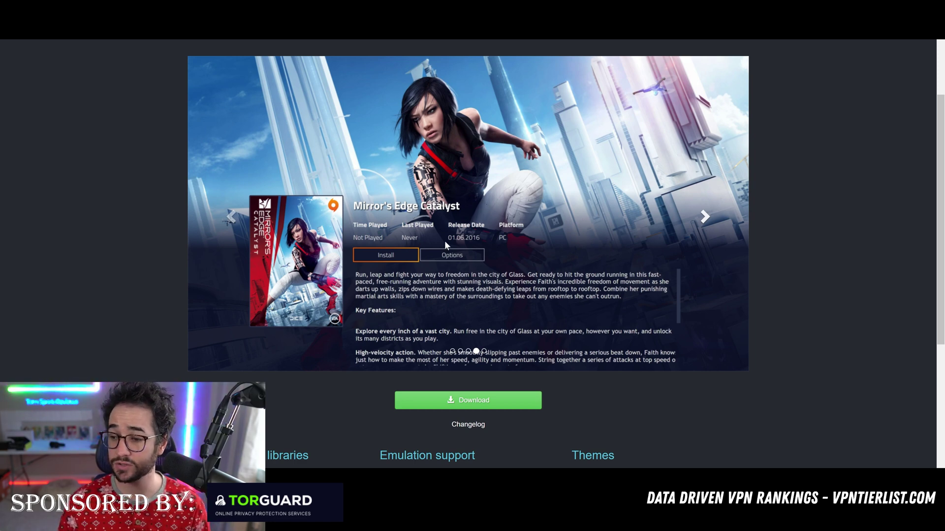
{"action": "left_click", "coordinate": [697, 218]}
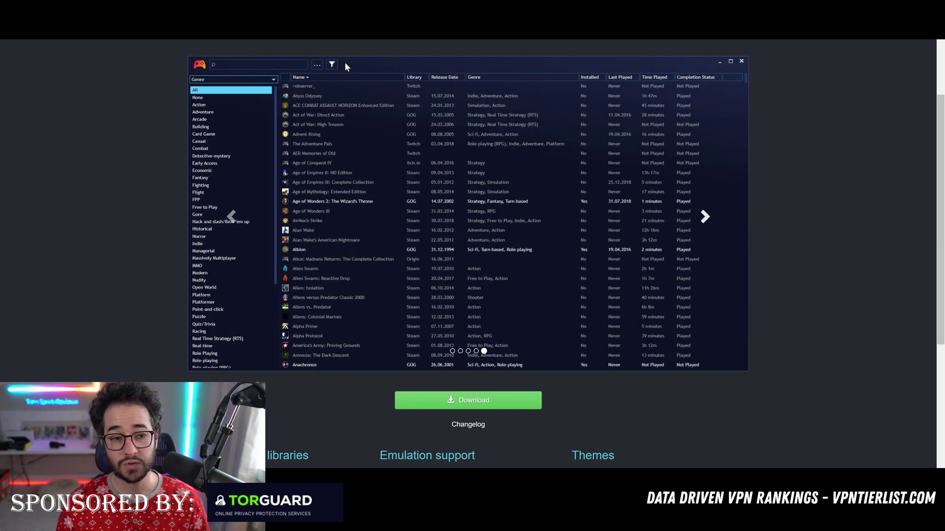
Move the carousel past the Dead Cells details to the grid view and scroll to the features
{"action": "left_click", "coordinate": [710, 222]}
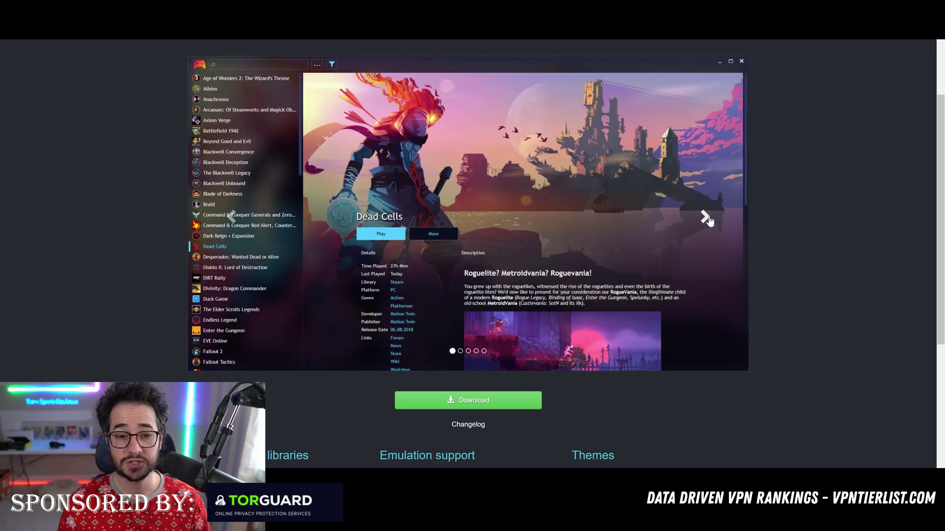
{"action": "left_click", "coordinate": [705, 218]}
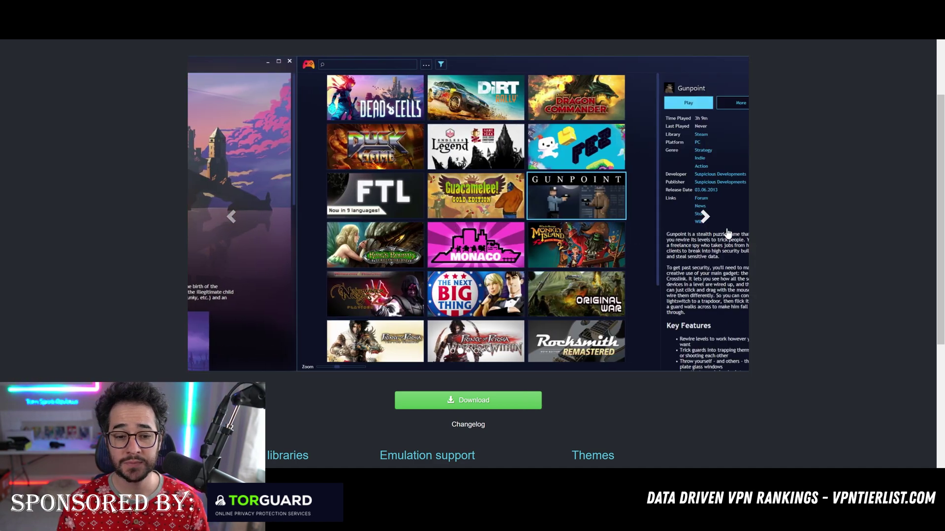
{"action": "scroll", "coordinate": [664, 266], "scroll_direction": "down", "scroll_amount": 4}
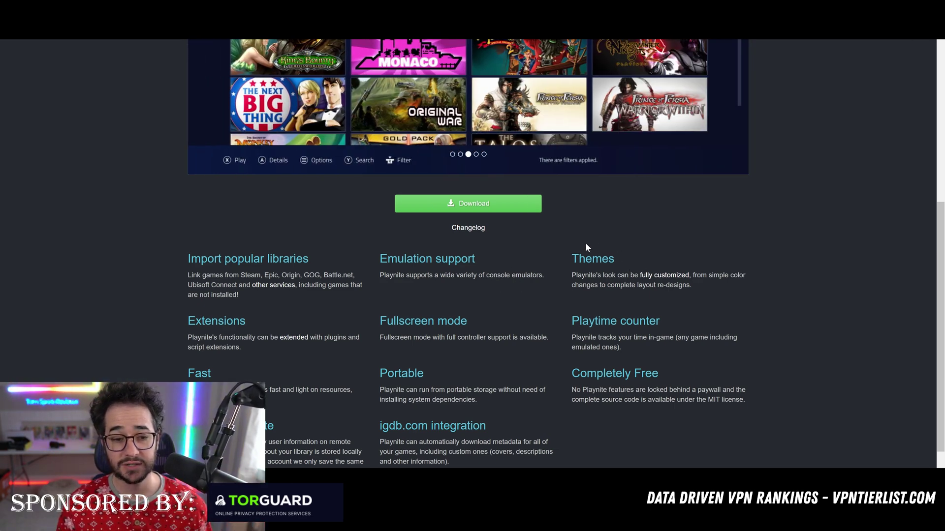
{"action": "scroll", "coordinate": [575, 256], "scroll_direction": "down", "scroll_amount": 1}
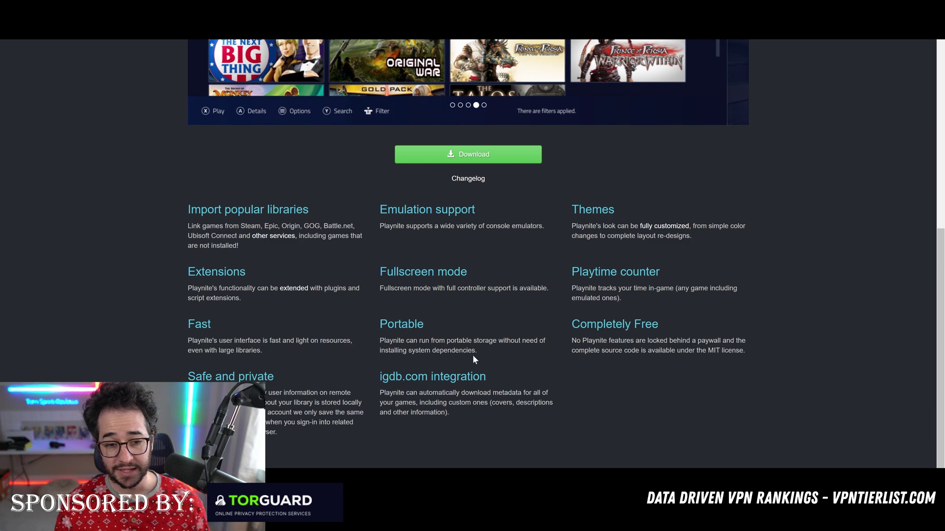
Highlight the feature descriptions, including Fast, then clear the selection and scroll back up
{"action": "left_click_drag", "start_coordinate": [475, 353], "coordinate": [380, 342]}
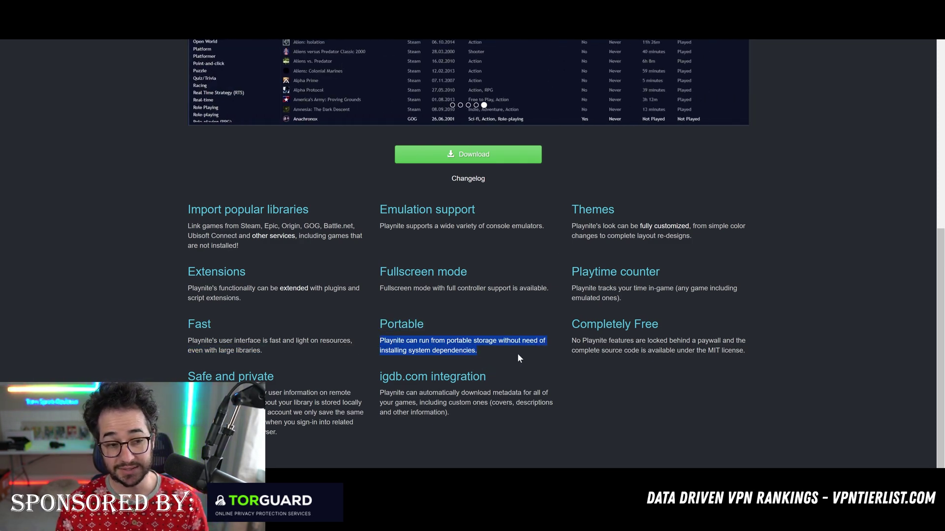
{"action": "left_click_drag", "start_coordinate": [271, 353], "coordinate": [181, 335]}
{"action": "left_click", "coordinate": [181, 334]}
{"action": "scroll", "coordinate": [364, 368], "scroll_direction": "up", "scroll_amount": 6}
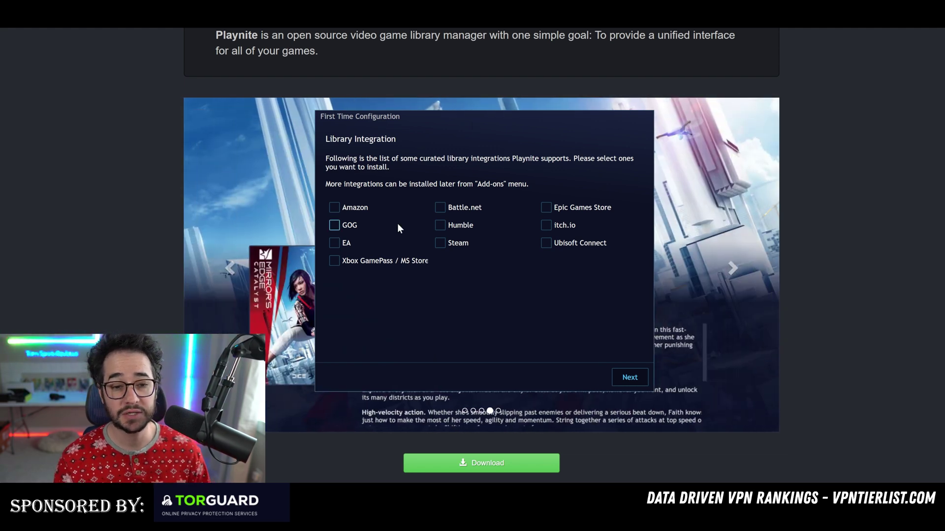
Pick the Steam library integration in First Time Configuration so the Steam games get imported
{"action": "left_click", "coordinate": [437, 208]}
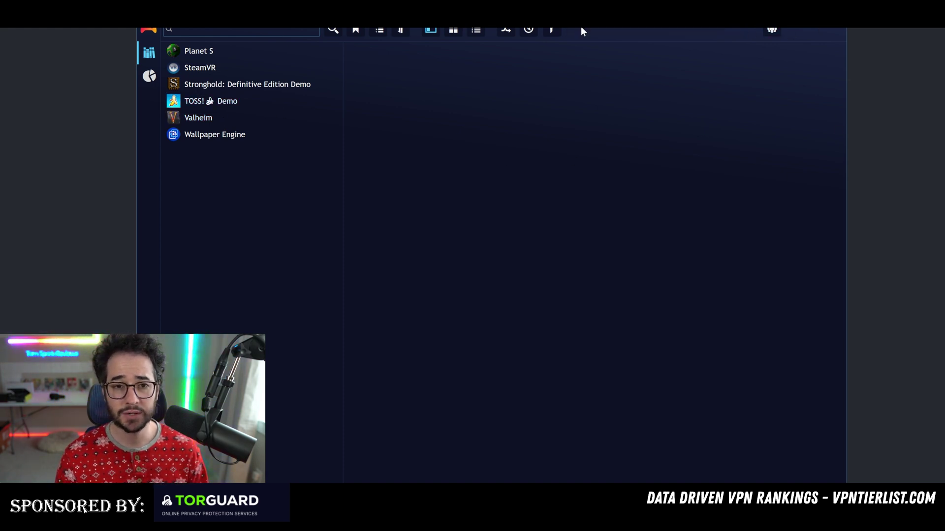
Switch Playnite to Fullscreen mode from the main menu under the Playnite logo
{"action": "left_click", "coordinate": [149, 33]}
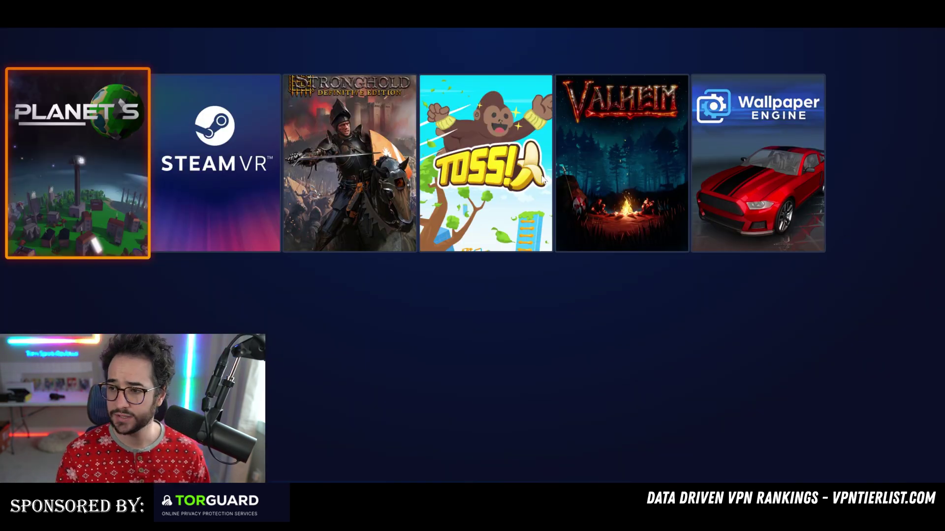
Move the focus across the fullscreen cover tiles and settle on Valheim
{"action": "key", "text": "Right"}
{"action": "key", "text": "Right"}
{"action": "key", "text": "Right"}
{"action": "key", "text": "Right"}
{"action": "key", "text": "Right"}
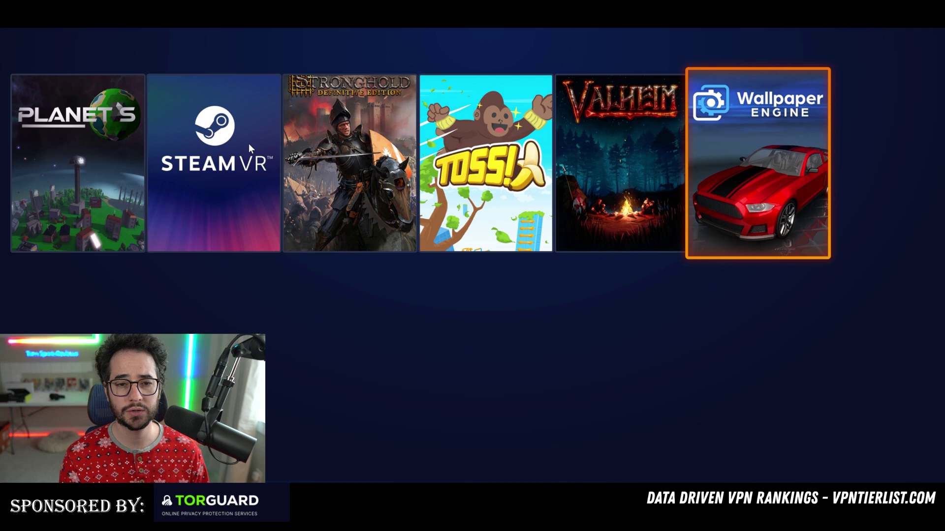
{"action": "key", "text": "Left"}
{"action": "key", "text": "Left"}
{"action": "key", "text": "Left"}
{"action": "key", "text": "Left"}
{"action": "key", "text": "Left"}
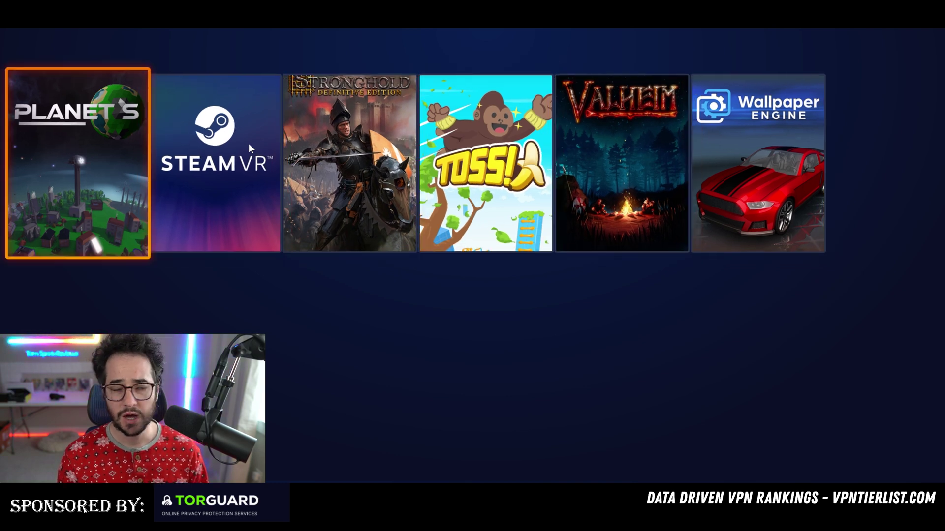
{"action": "key", "text": "Right"}
{"action": "key", "text": "Right"}
{"action": "key", "text": "Right"}
{"action": "key", "text": "Right"}
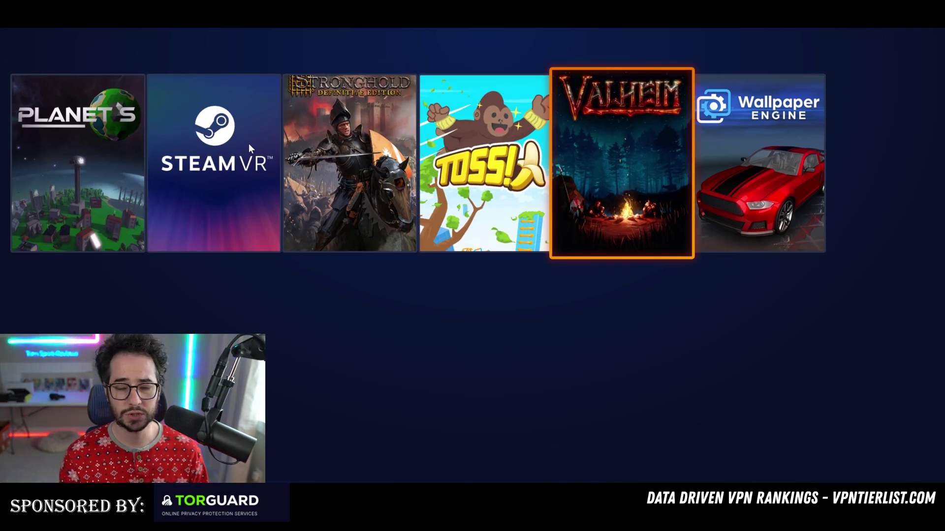
{"action": "key", "text": "Right"}
{"action": "key", "text": "Left"}
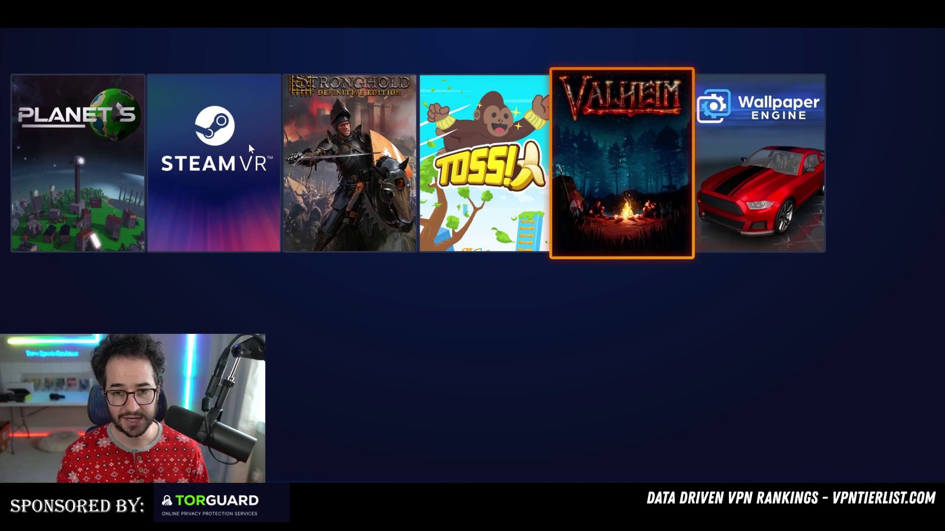
Launch Valheim, close its game window, and dismiss the running screen to return to the tiles
{"action": "key", "text": "Return"}
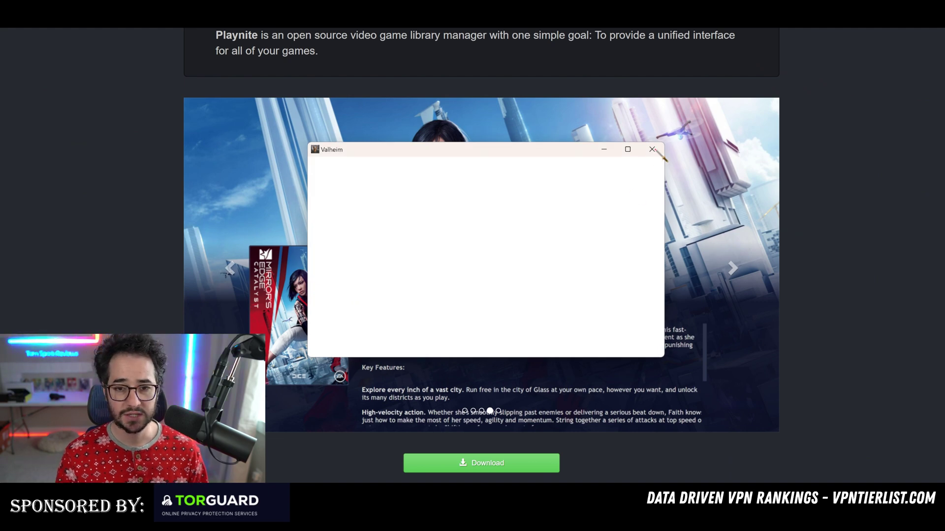
{"action": "left_click", "coordinate": [659, 155]}
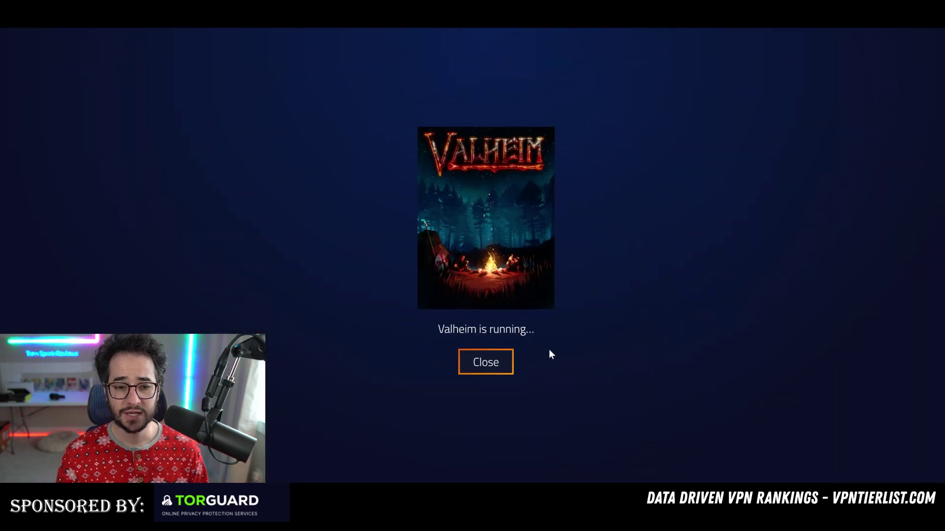
{"action": "left_click", "coordinate": [497, 362]}
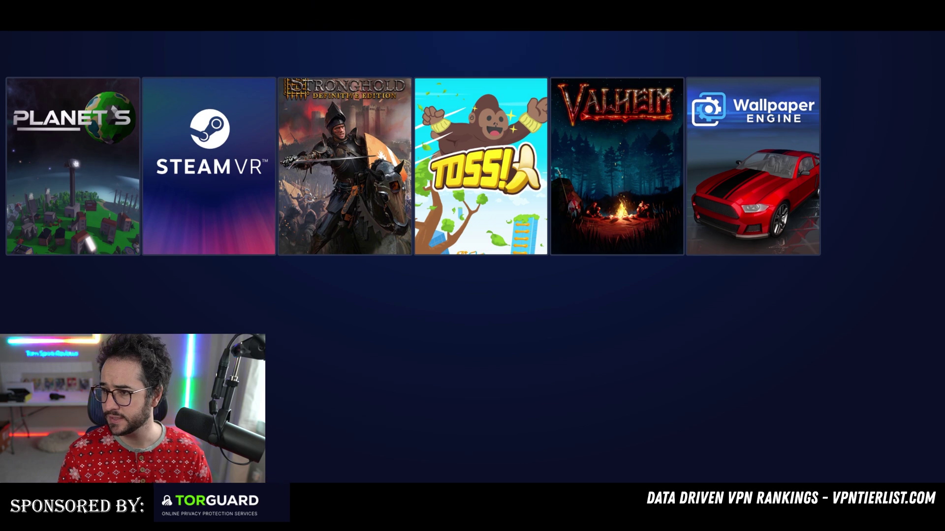
{"action": "left_click", "coordinate": [915, 58]}
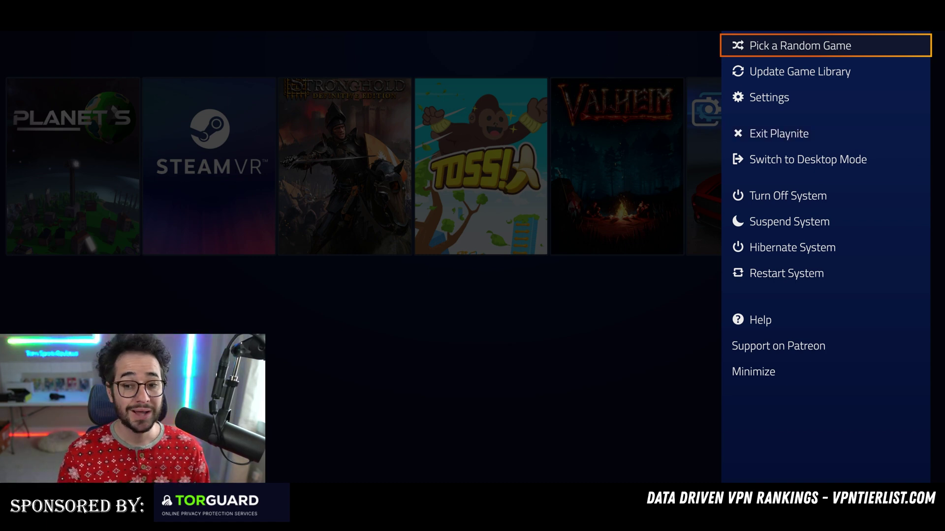
{"action": "left_click", "coordinate": [588, 32]}
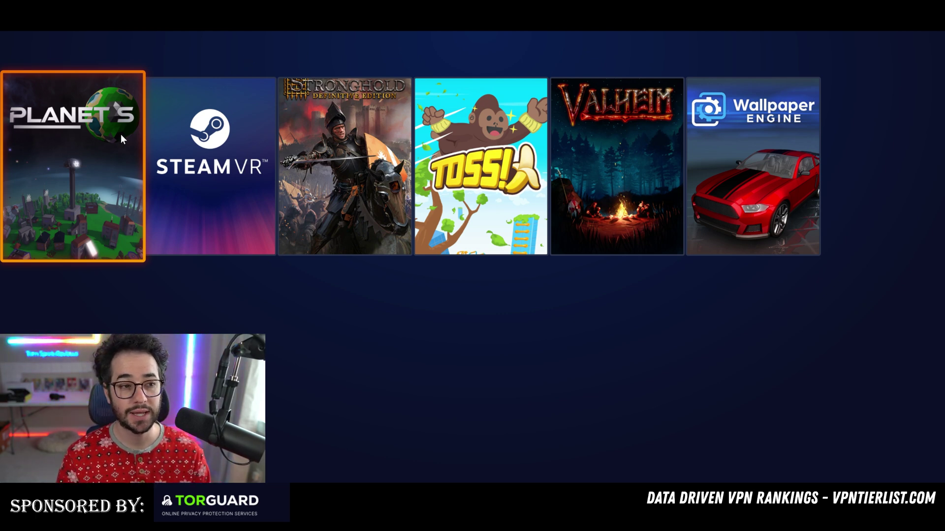
{"action": "key", "text": "Escape"}
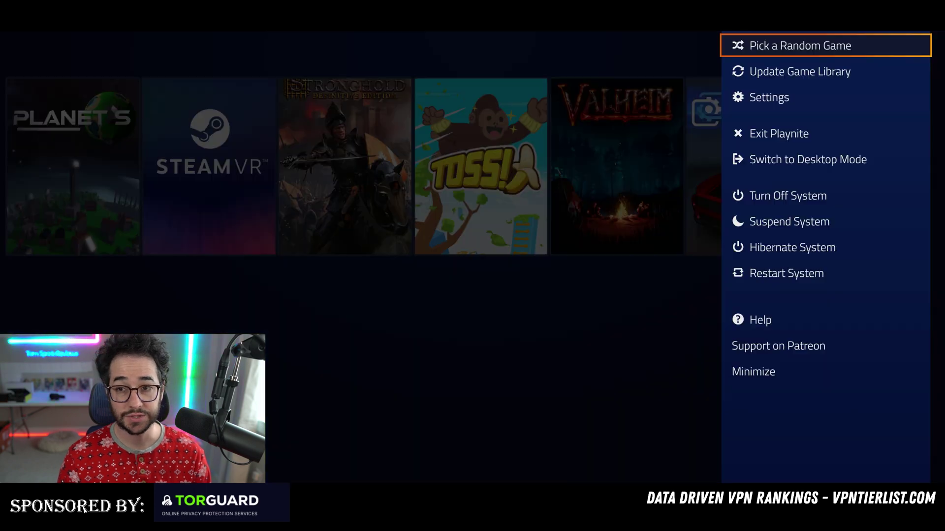
{"action": "left_click", "coordinate": [761, 97]}
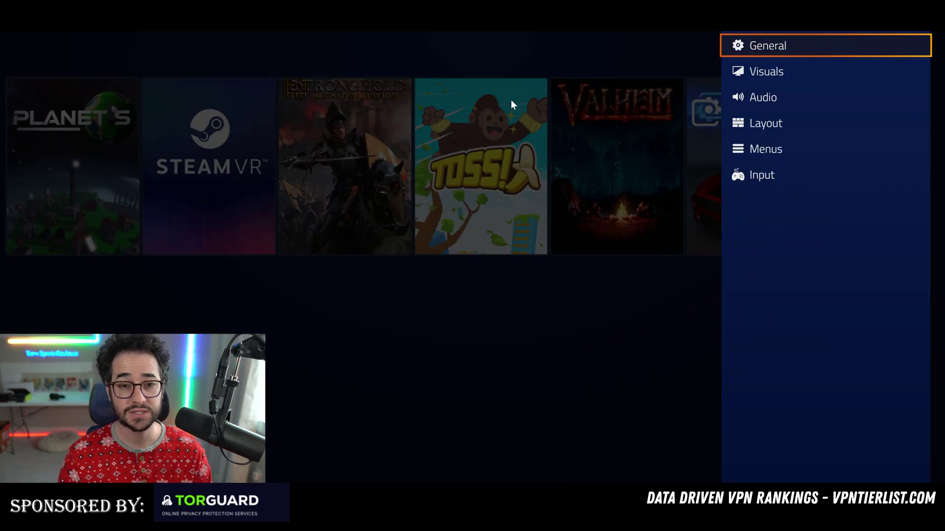
{"action": "left_click", "coordinate": [795, 51]}
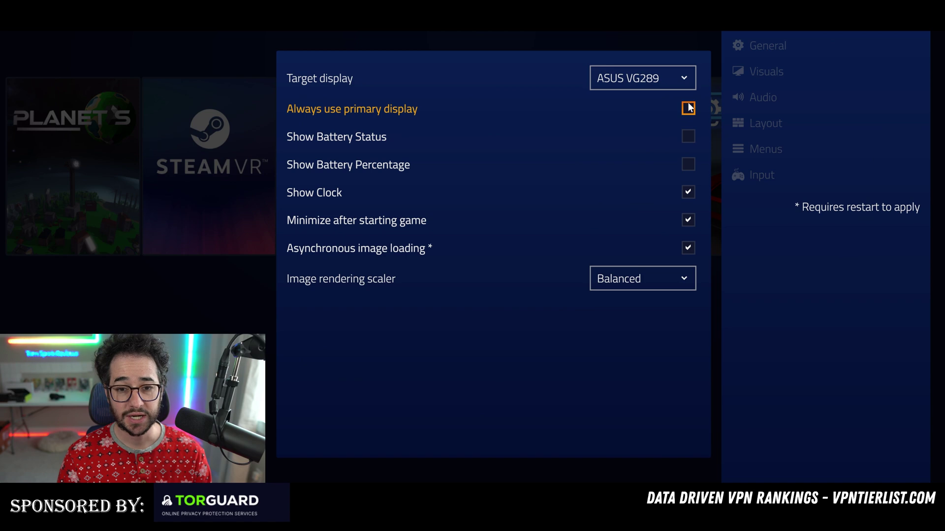
{"action": "left_click", "coordinate": [696, 33]}
{"action": "key", "text": "Escape"}
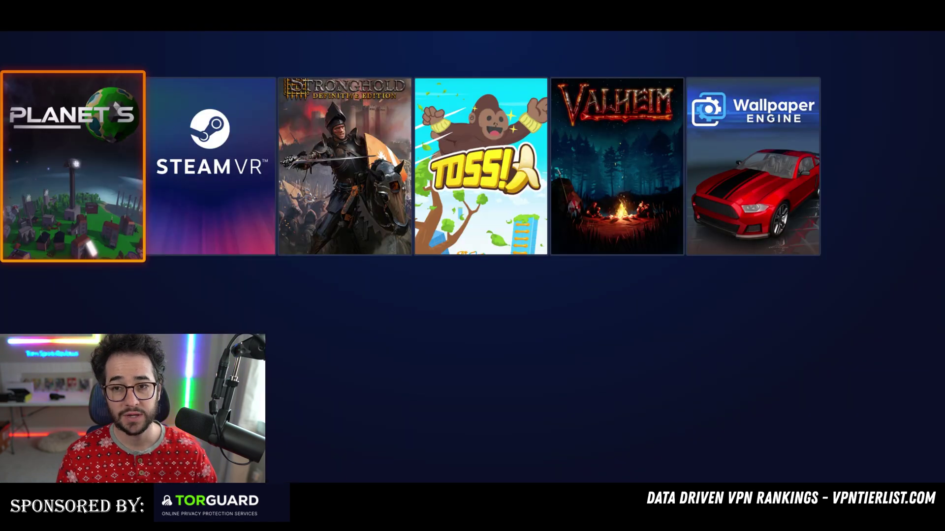
{"action": "key", "text": "Escape"}
Return to desktop mode and open Settings on the General page from the main menu
{"action": "left_click", "coordinate": [779, 158]}
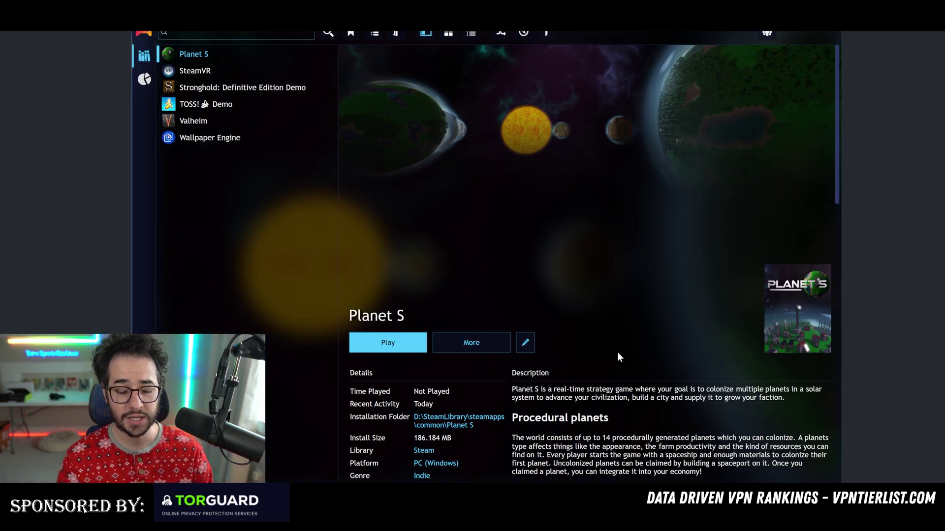
{"action": "scroll", "coordinate": [621, 357], "scroll_direction": "down", "scroll_amount": 4}
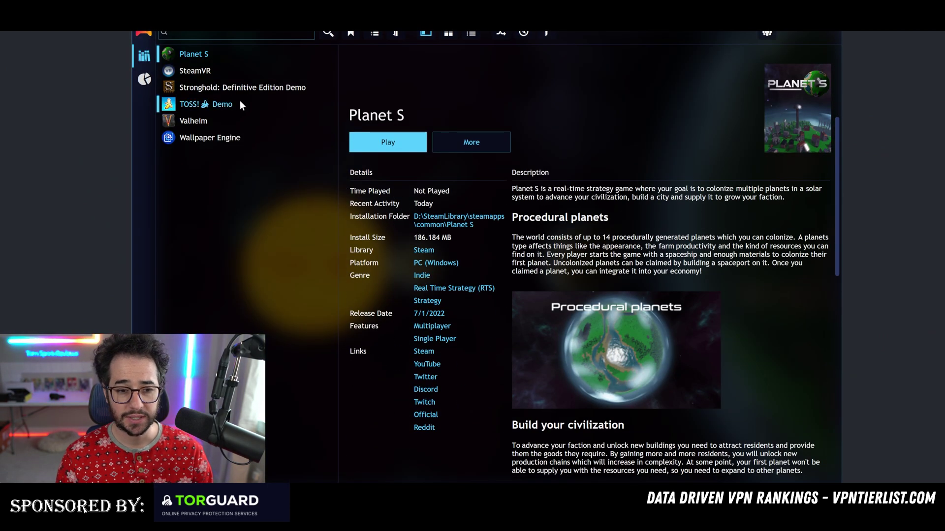
{"action": "left_click", "coordinate": [143, 33]}
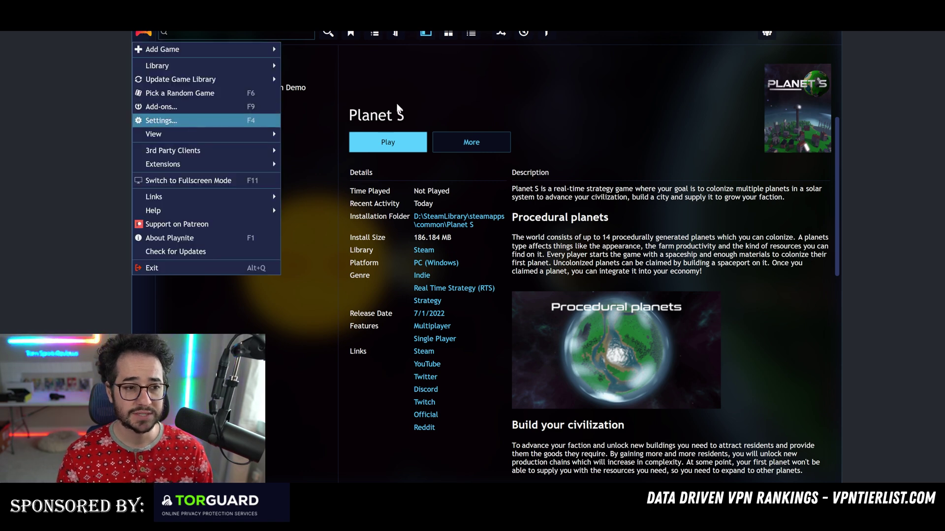
{"action": "left_click", "coordinate": [191, 123]}
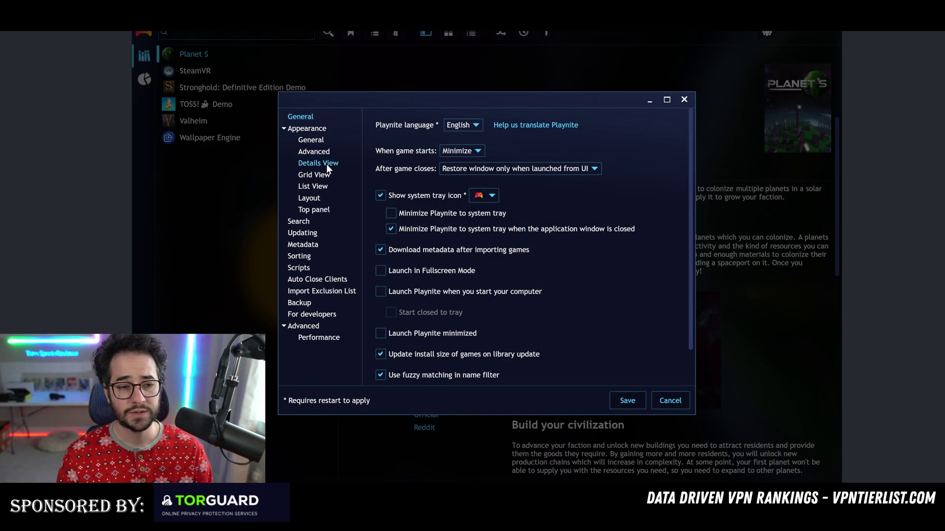
Close Settings, look at the Add-ons manager, then show the library Statistics view
{"action": "left_click", "coordinate": [684, 99]}
{"action": "left_click", "coordinate": [144, 33]}
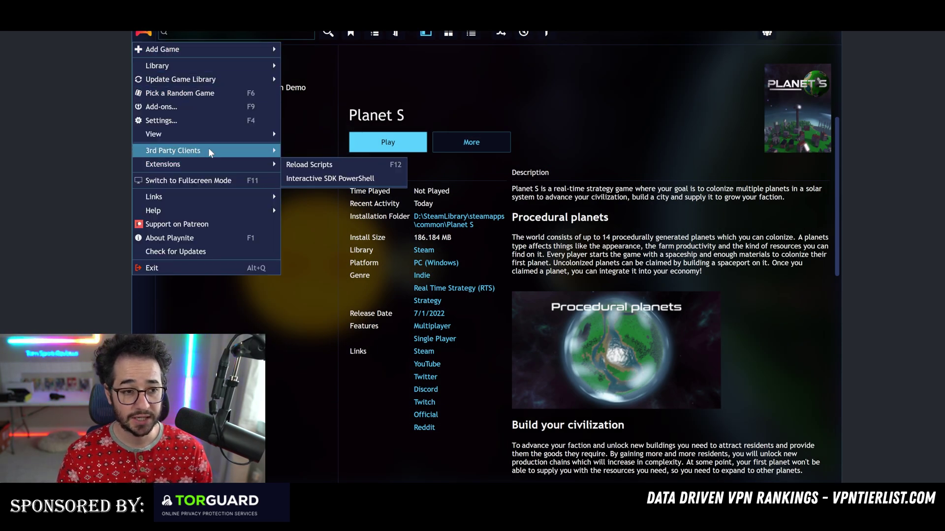
{"action": "mouse_move", "coordinate": [209, 150]}
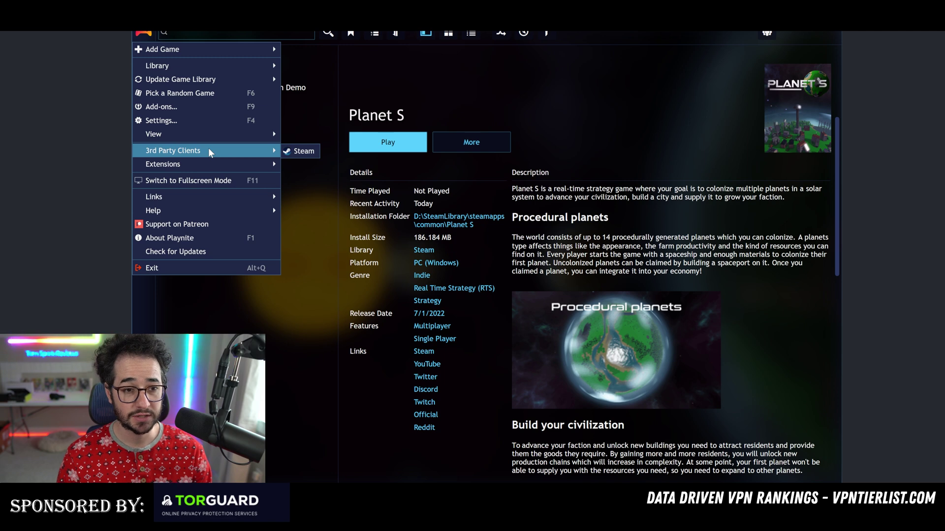
{"action": "left_click", "coordinate": [202, 106]}
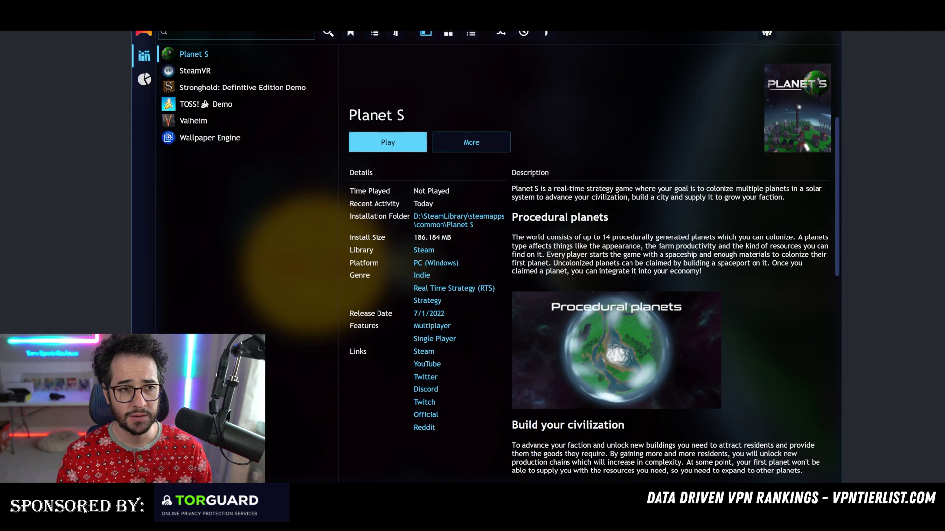
{"action": "left_click", "coordinate": [143, 33]}
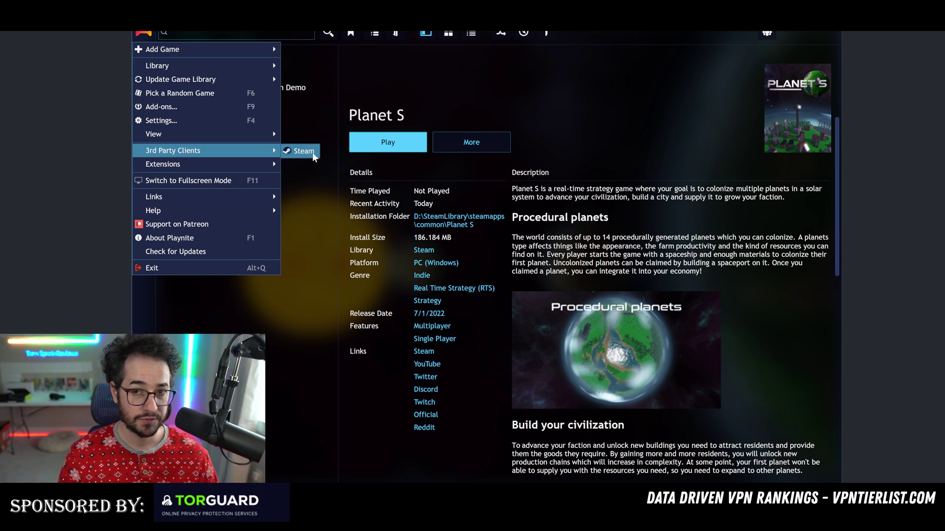
{"action": "left_click", "coordinate": [142, 82]}
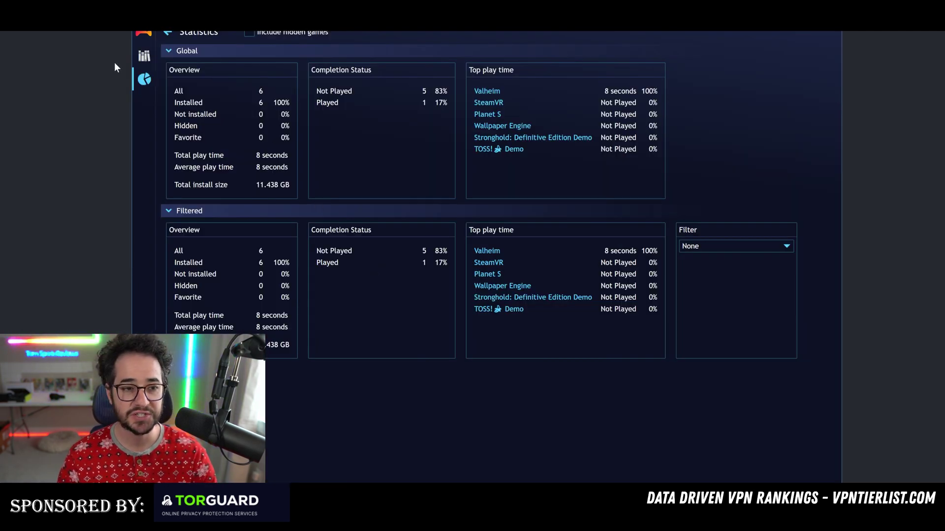
Return to the library details view, leave games ungrouped, then switch to grid and list views
{"action": "left_click", "coordinate": [142, 58]}
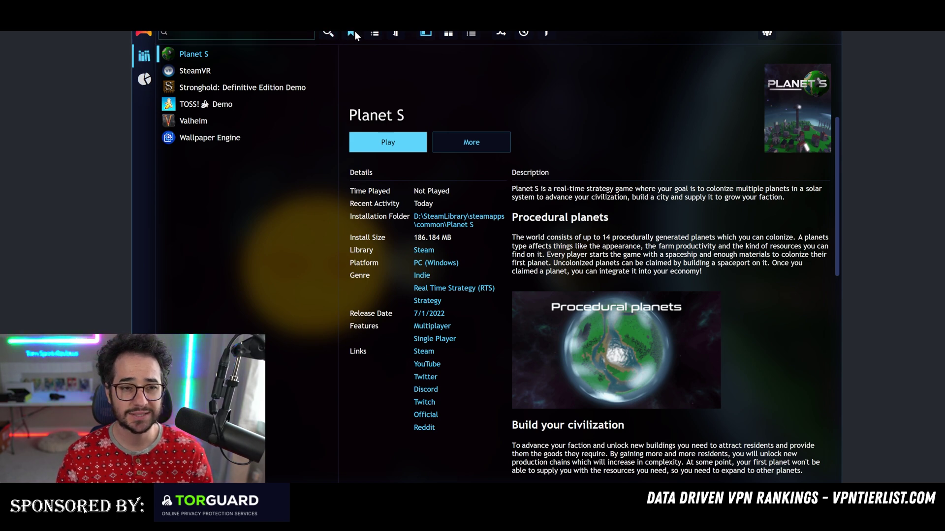
{"action": "left_click", "coordinate": [374, 34]}
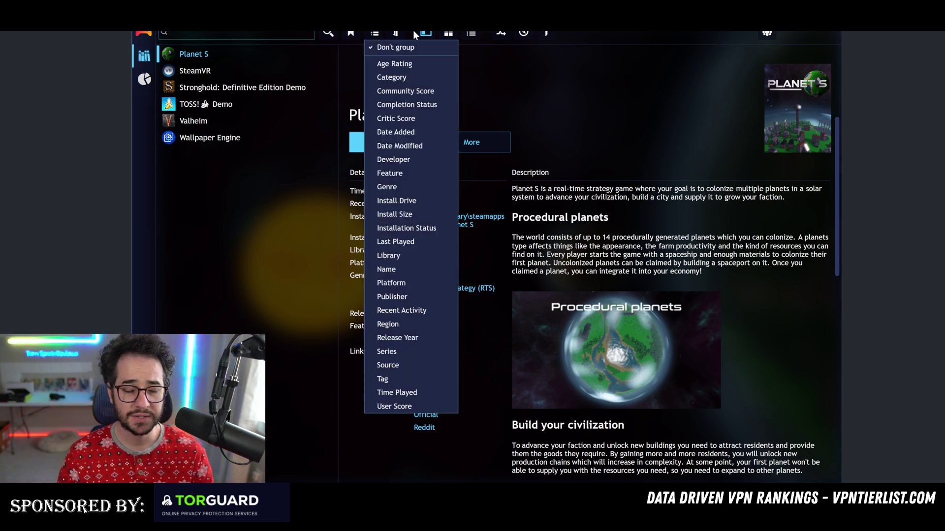
{"action": "left_click", "coordinate": [449, 33]}
{"action": "left_click", "coordinate": [449, 34]}
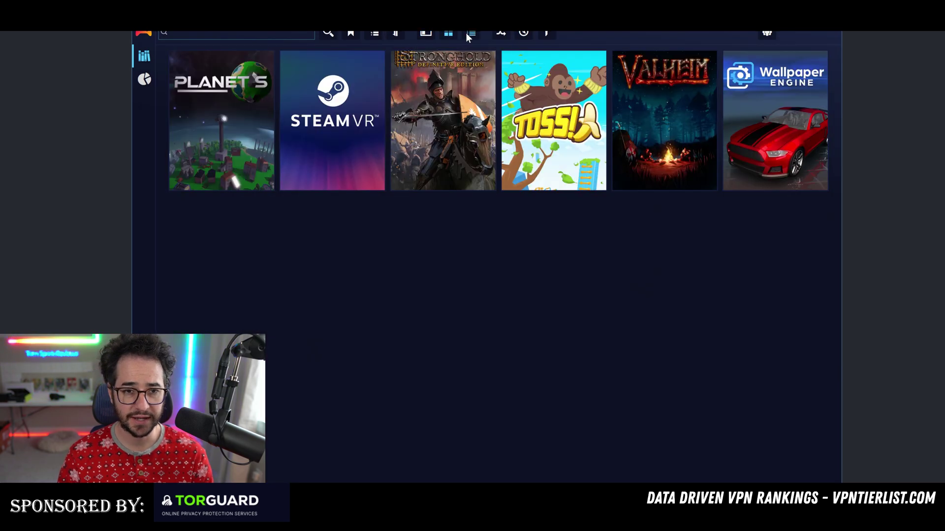
{"action": "left_click", "coordinate": [473, 34]}
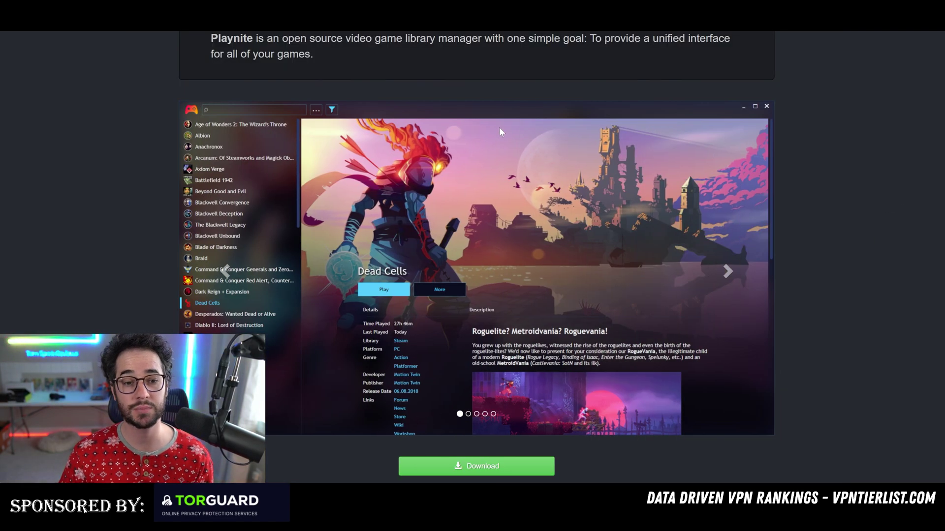
{"action": "scroll", "coordinate": [499, 127], "scroll_direction": "up", "scroll_amount": 1}
{"action": "scroll", "coordinate": [524, 84], "scroll_direction": "down", "scroll_amount": 2}
{"action": "scroll", "coordinate": [586, 81], "scroll_direction": "down", "scroll_amount": 5}
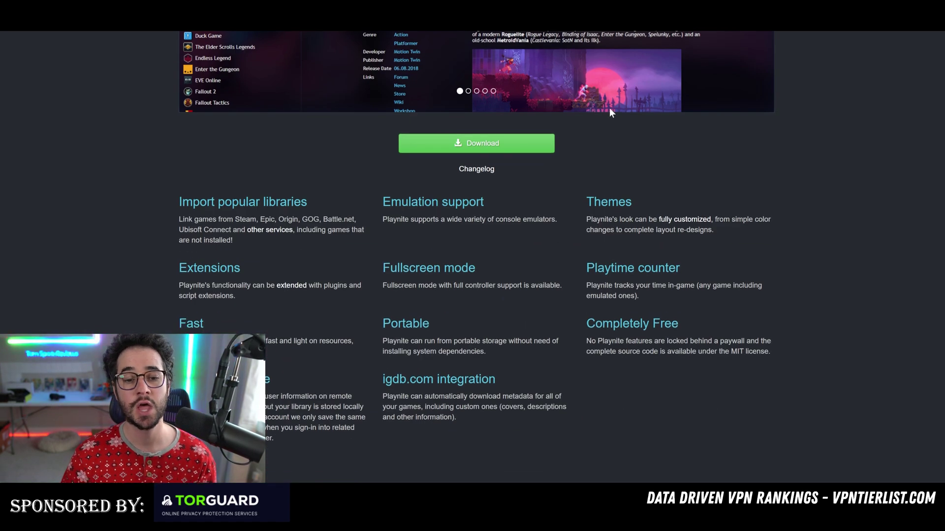
{"action": "scroll", "coordinate": [609, 108], "scroll_direction": "up", "scroll_amount": 5}
{"action": "scroll", "coordinate": [694, 186], "scroll_direction": "up", "scroll_amount": 2}
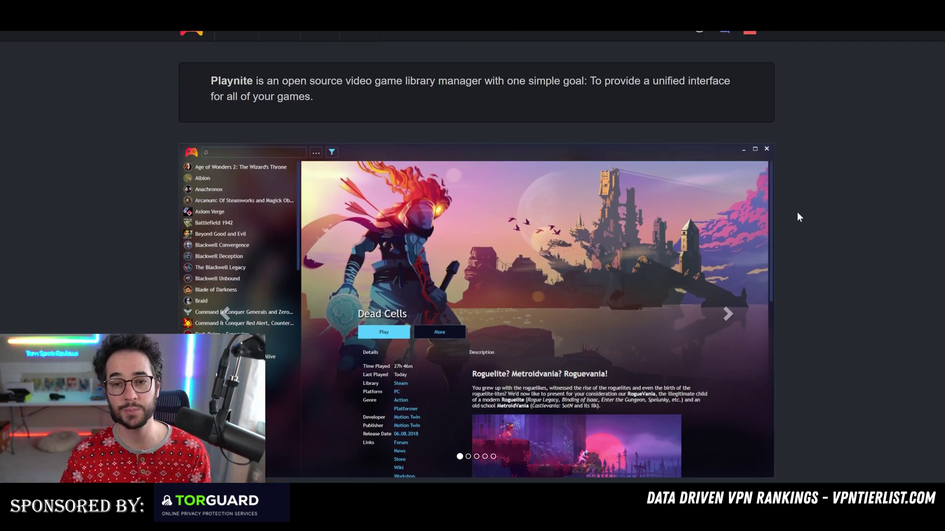
{"action": "scroll", "coordinate": [787, 177], "scroll_direction": "down", "scroll_amount": 7}
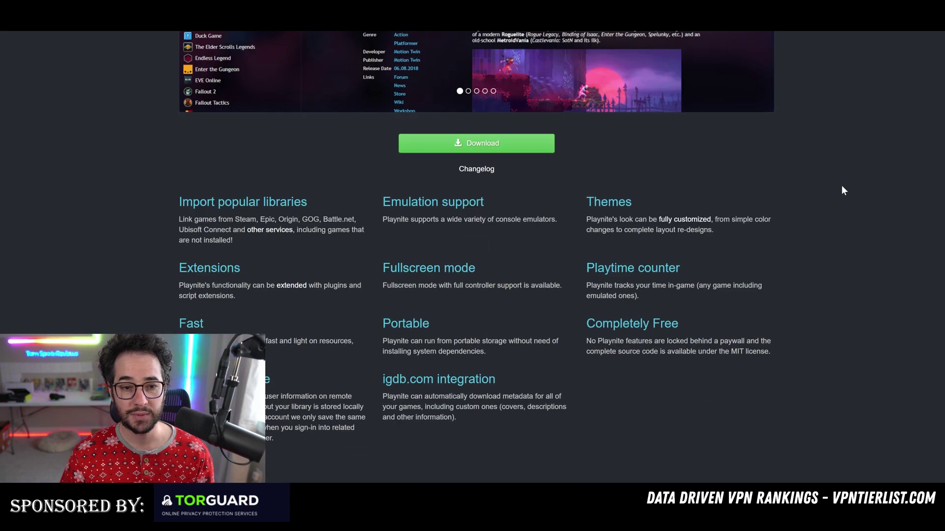
{"action": "scroll", "coordinate": [699, 197], "scroll_direction": "up", "scroll_amount": 7}
{"action": "scroll", "coordinate": [728, 94], "scroll_direction": "up", "scroll_amount": 1}
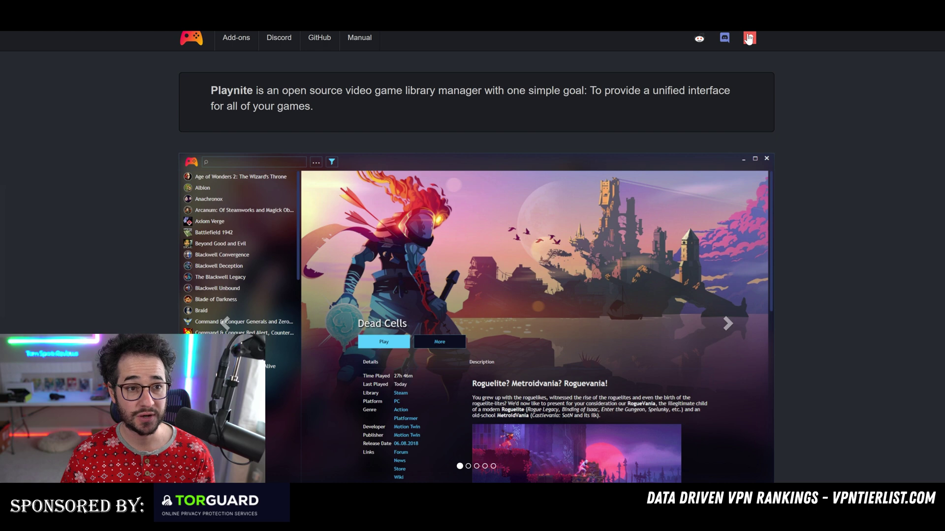
Open Playnite's Patreon page and browse past the $1 and $5 tiers to the 10.30 and 10.20 update posts
{"action": "left_click", "coordinate": [749, 39]}
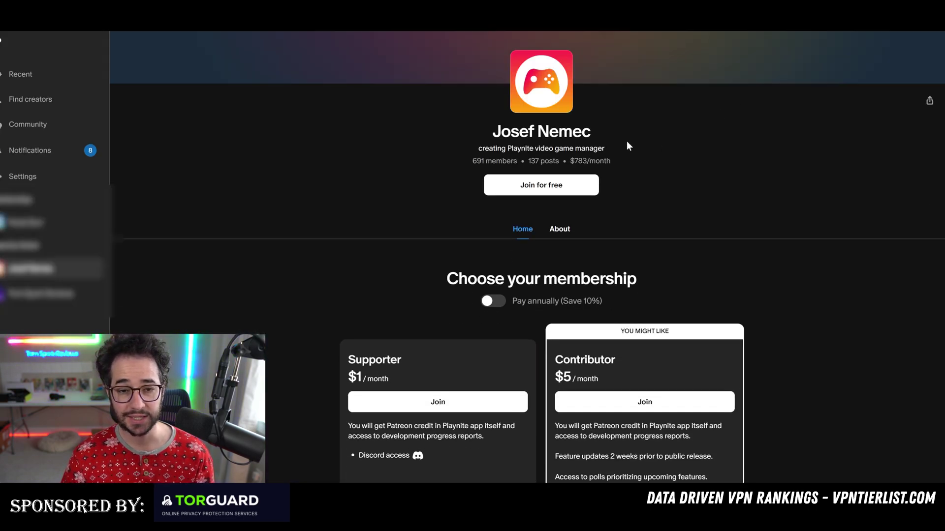
{"action": "scroll", "coordinate": [627, 142], "scroll_direction": "down", "scroll_amount": 1}
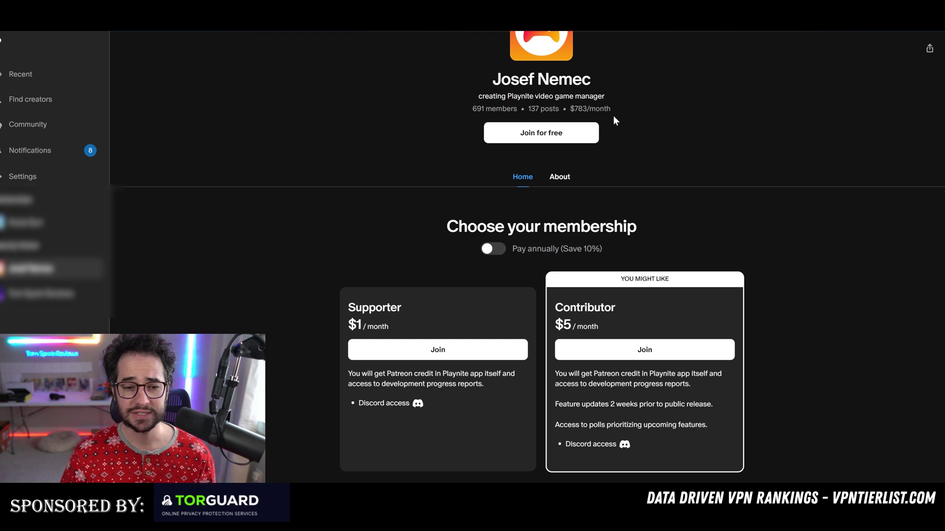
{"action": "scroll", "coordinate": [685, 110], "scroll_direction": "down", "scroll_amount": 4}
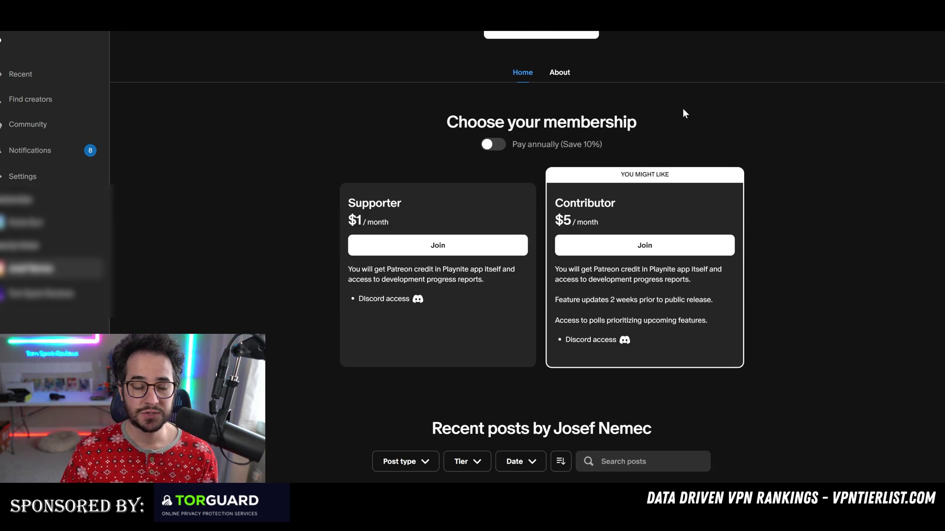
{"action": "scroll", "coordinate": [675, 115], "scroll_direction": "down", "scroll_amount": 4}
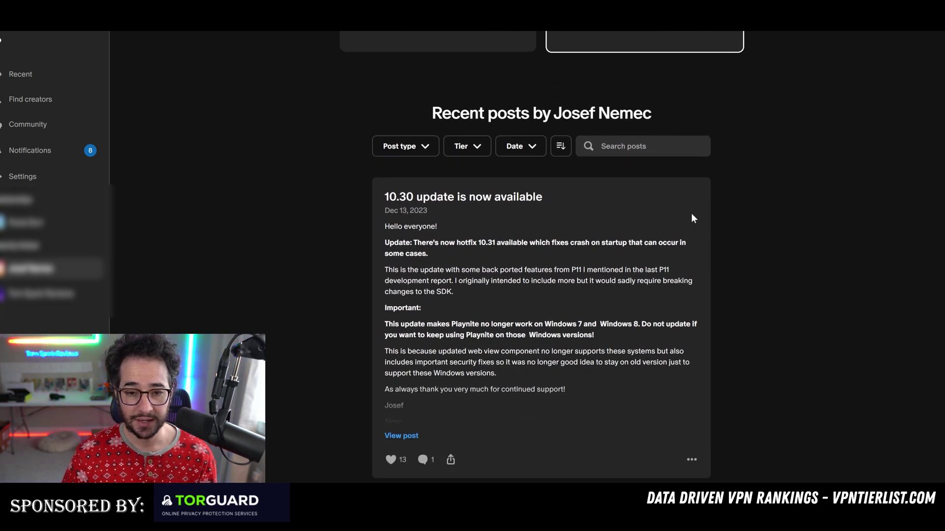
{"action": "scroll", "coordinate": [691, 215], "scroll_direction": "down", "scroll_amount": 1}
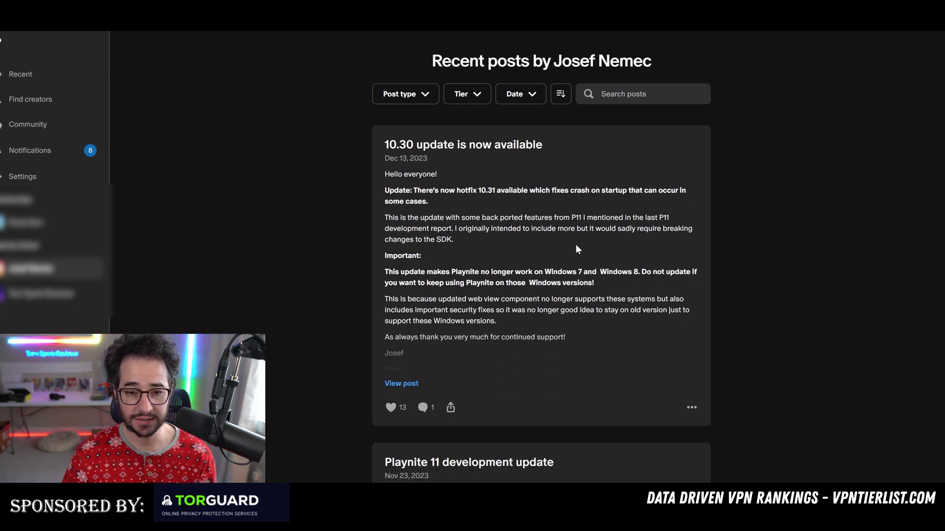
{"action": "scroll", "coordinate": [561, 249], "scroll_direction": "down", "scroll_amount": 5}
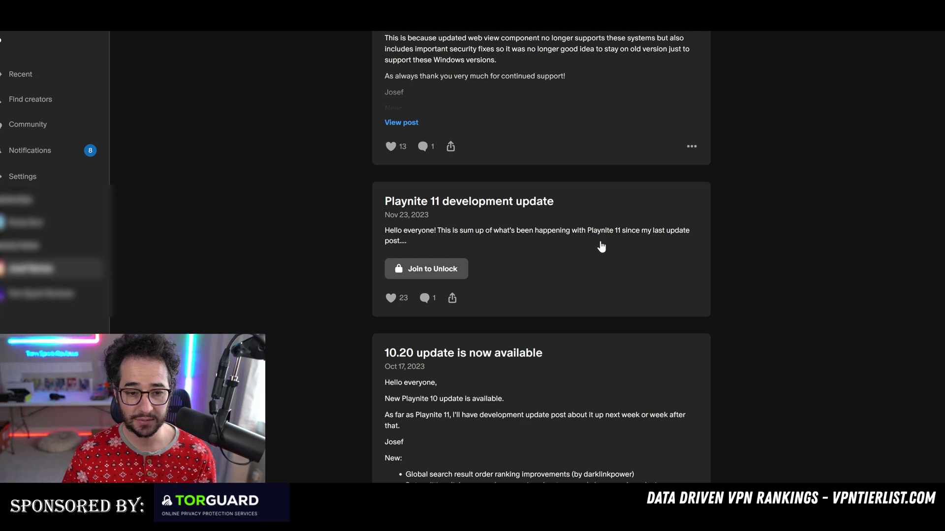
{"action": "scroll", "coordinate": [601, 247], "scroll_direction": "down", "scroll_amount": 8}
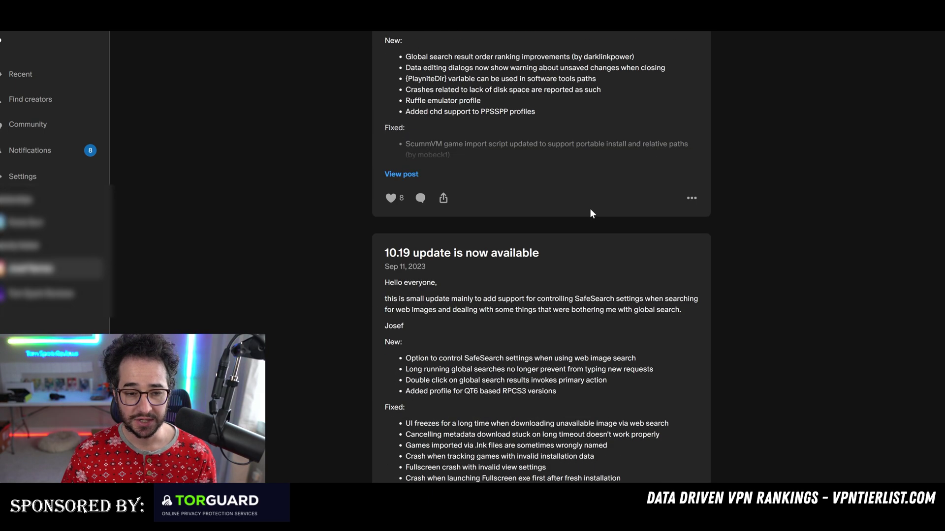
{"action": "scroll", "coordinate": [594, 204], "scroll_direction": "up", "scroll_amount": 20}
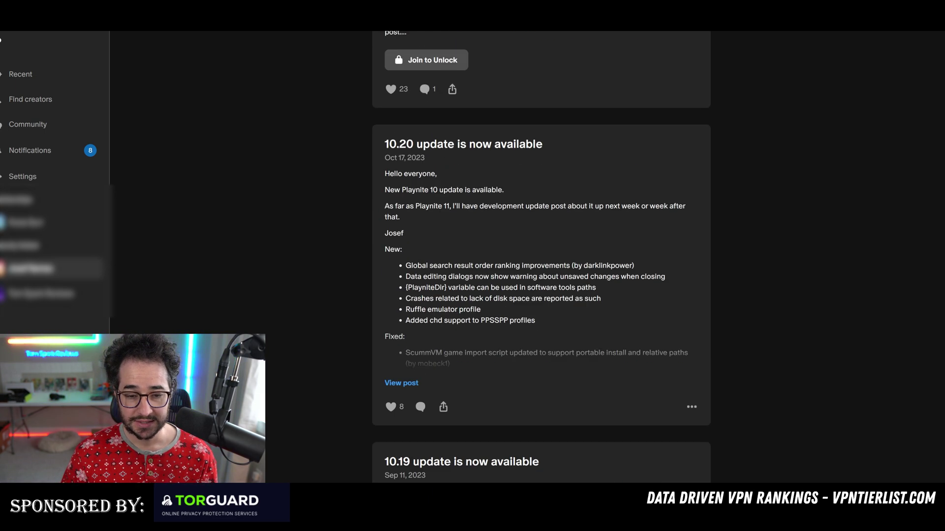